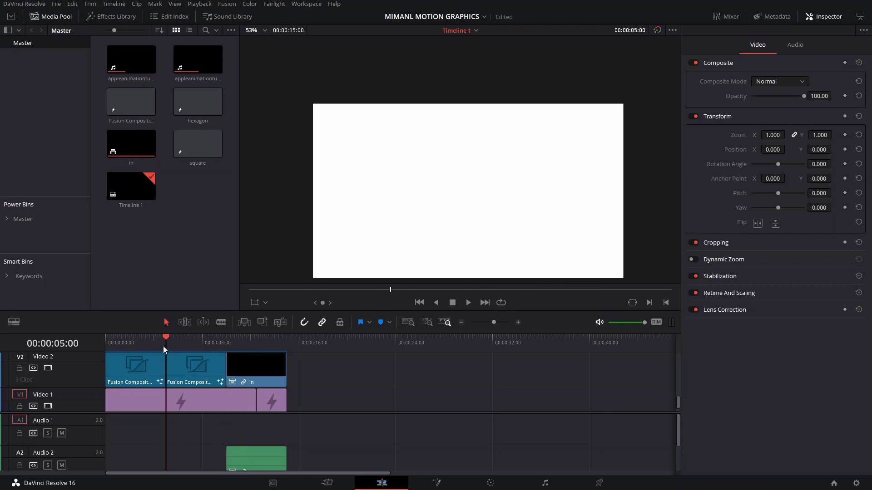
# Play back the existing line animation and the opening section of Timeline 1 to review them
pyautogui.press('space')
pyautogui.press('space')
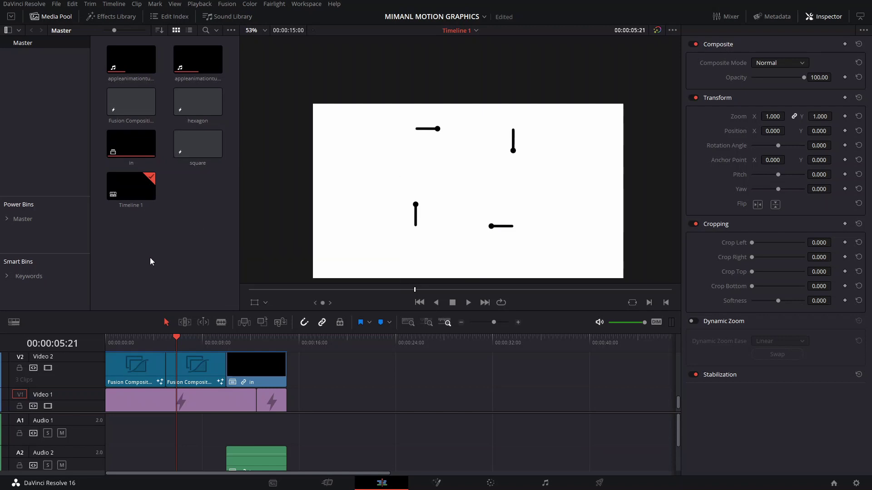
pyautogui.moveTo(197, 344); pyautogui.dragTo(121, 342)
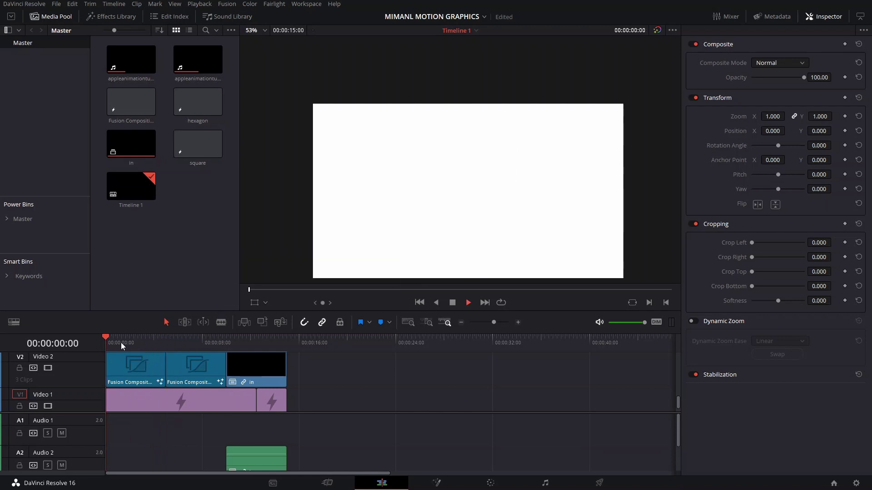
pyautogui.press('space')
pyautogui.press('space')
# Create a new Fusion composition clip named TUTORIal and open it on the Fusion page
pyautogui.rightClick(206, 236)
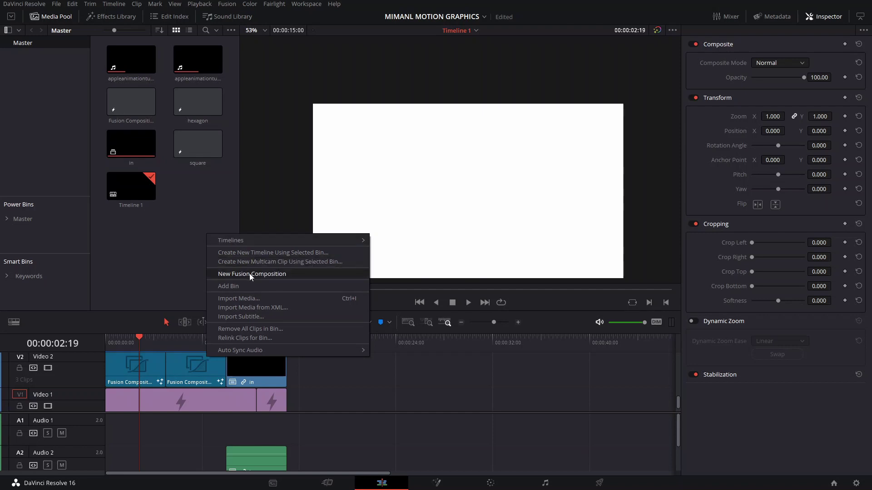
pyautogui.click(249, 273)
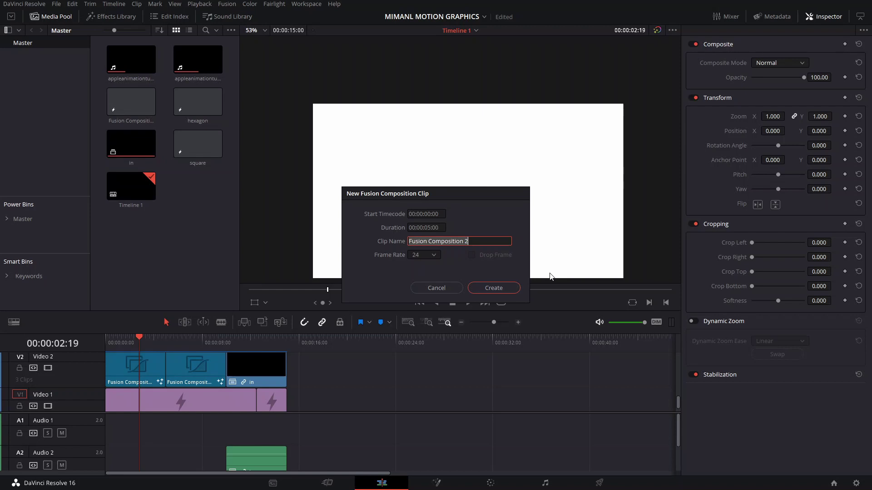
pyautogui.write('TUTORIal')
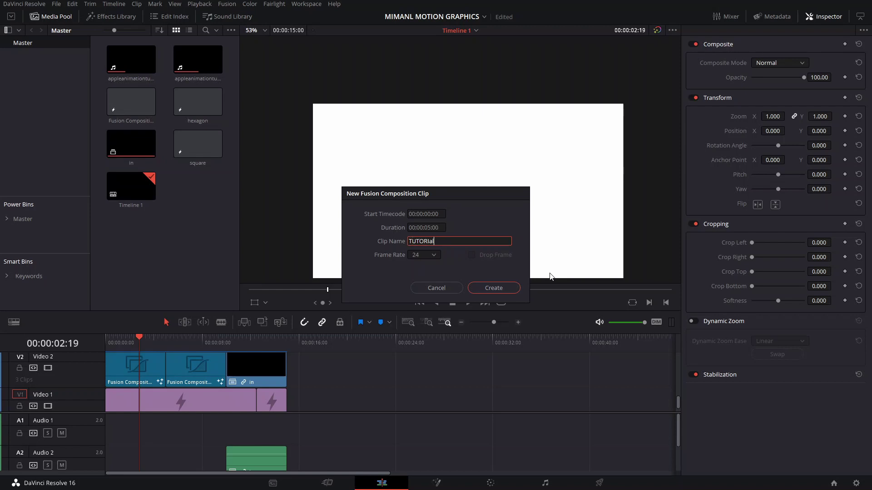
pyautogui.press('Return')
pyautogui.click(211, 189)
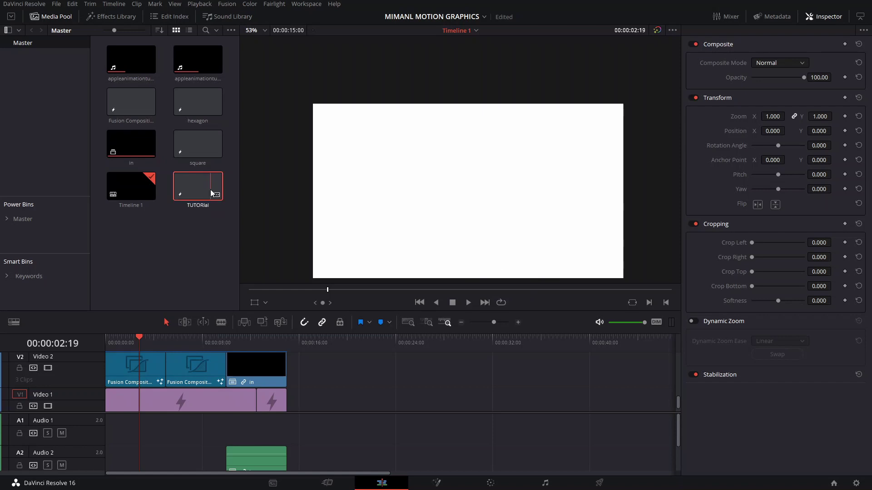
pyautogui.hotkey('shift', '5')
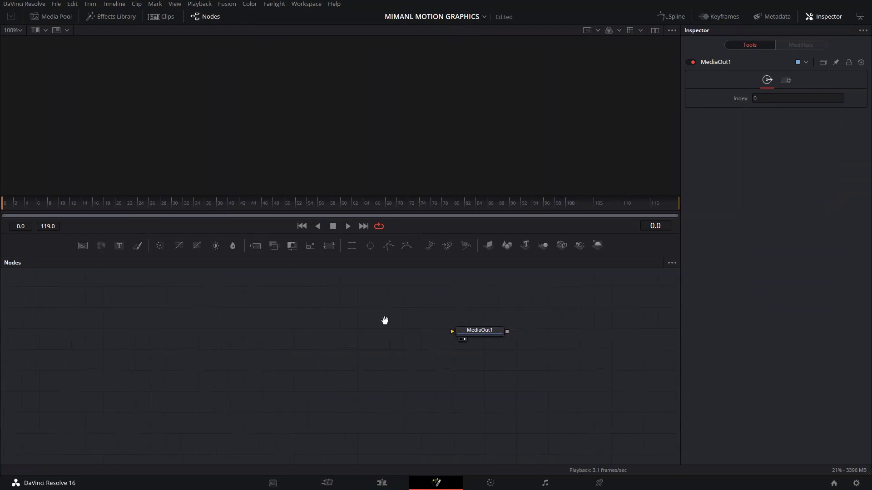
# Add a Background node feeding MediaOut1 and make it fully transparent with Alpha 0.0
pyautogui.moveTo(78, 248); pyautogui.dragTo(485, 339)
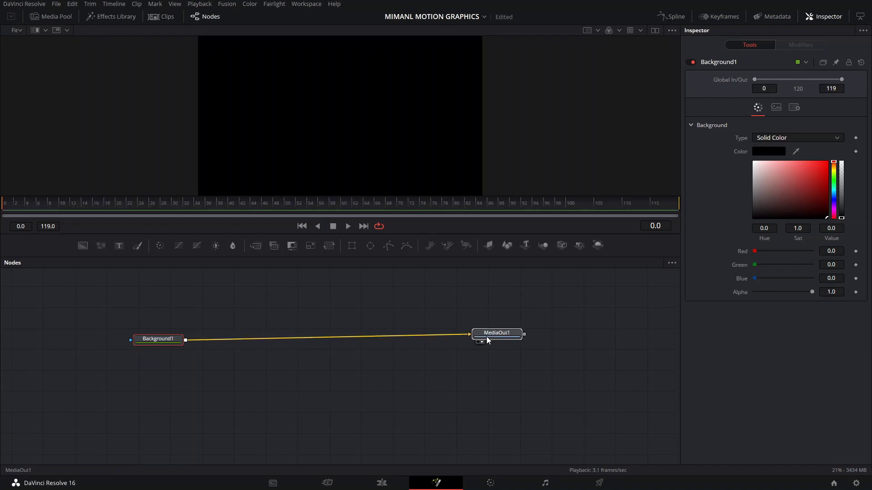
pyautogui.click(170, 341)
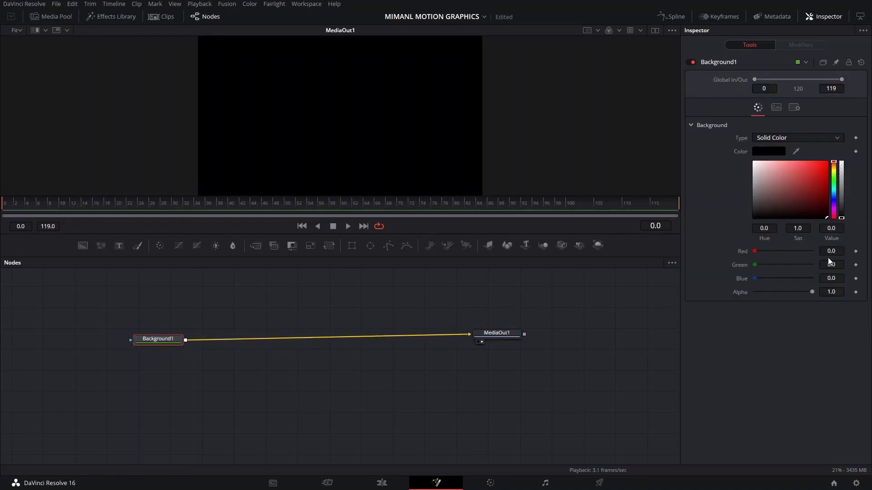
pyautogui.moveTo(813, 292); pyautogui.dragTo(753, 292)
pyautogui.scroll(-3, 465, 178)
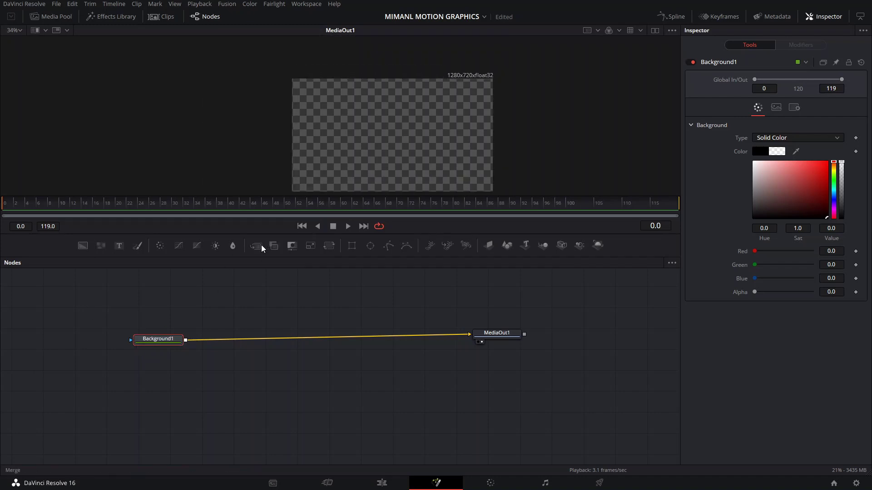
# Insert two Merge nodes in series between Background1 and MediaOut1 and space them out
pyautogui.click(255, 246)
pyautogui.click(255, 245)
pyautogui.moveTo(270, 347); pyautogui.dragTo(316, 343)
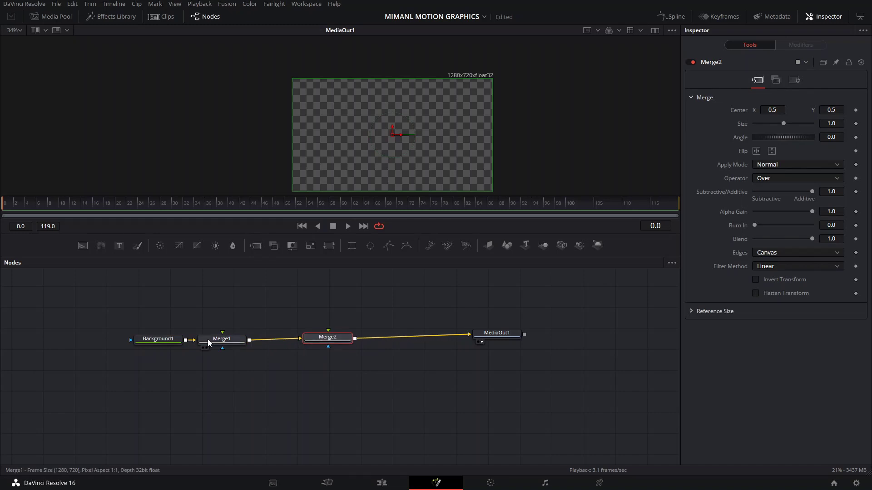
pyautogui.moveTo(209, 343); pyautogui.dragTo(226, 342)
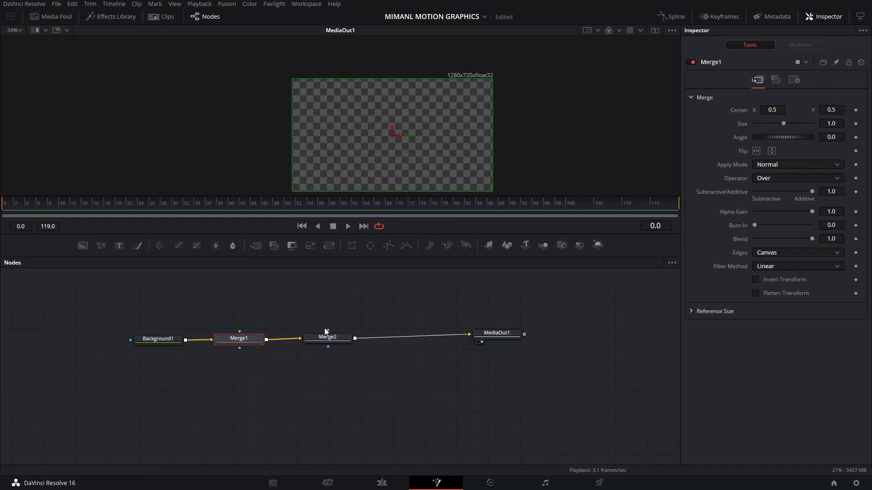
pyautogui.moveTo(243, 298); pyautogui.dragTo(250, 337)
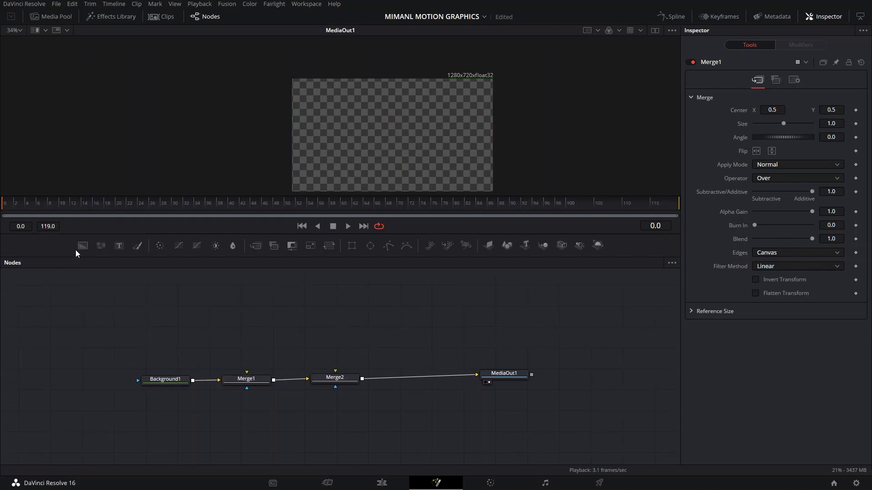
# Connect a second Background node as Merge1's foreground and mask it with a Polygon node
pyautogui.click(82, 247)
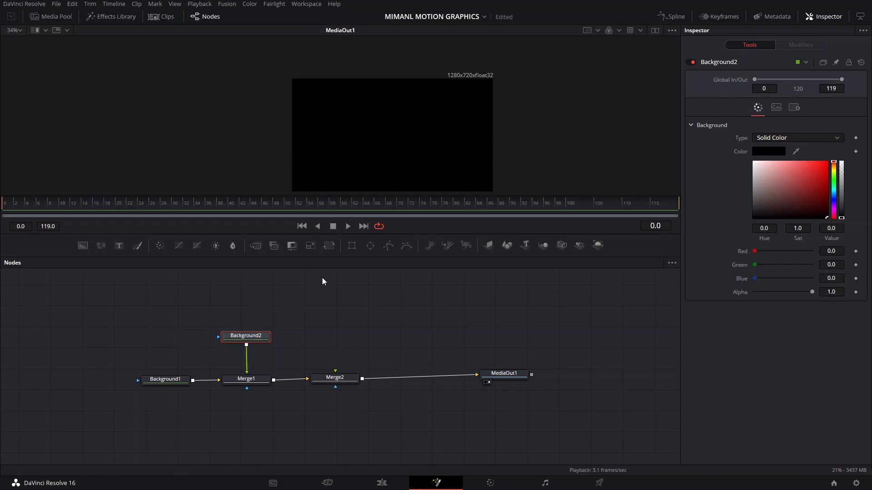
pyautogui.click(389, 247)
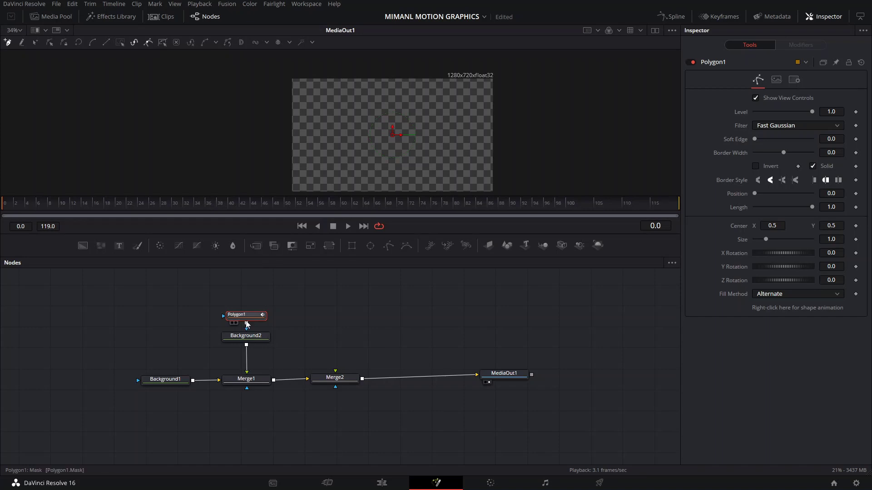
pyautogui.click(177, 380)
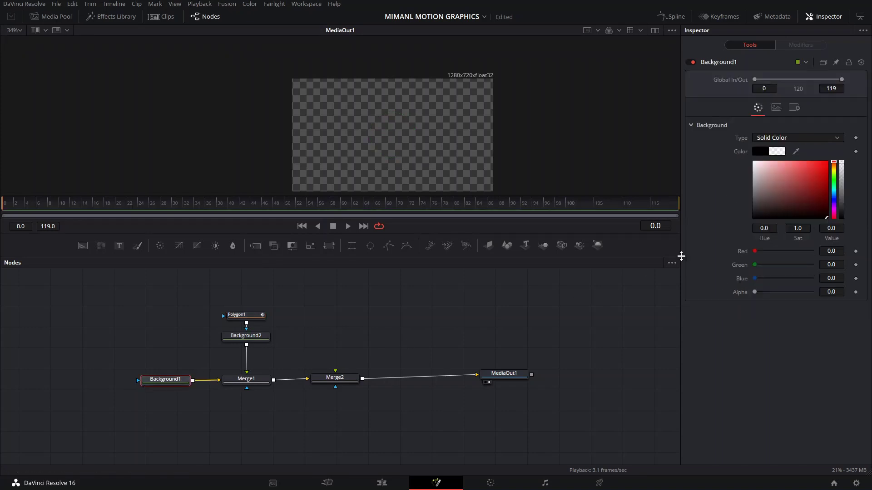
# Draw the Polygon1 mask as an open, nearly horizontal line across the middle of the frame
pyautogui.click(245, 315)
pyautogui.scroll(2, 391, 143)
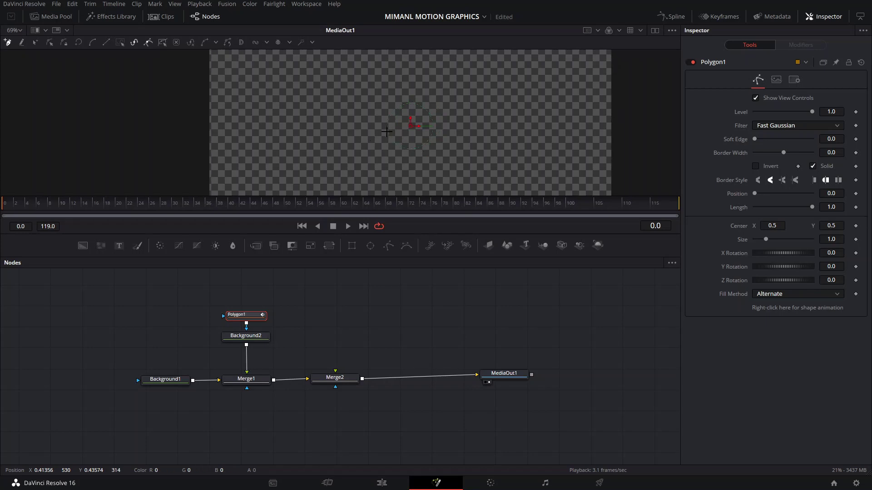
pyautogui.scroll(2, 395, 124)
pyautogui.scroll(-3, 398, 122)
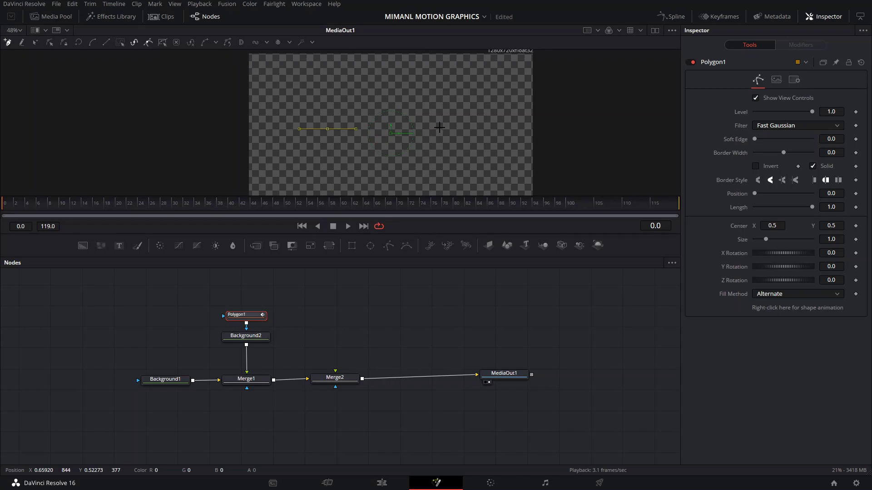
pyautogui.click(443, 129)
pyautogui.scroll(2, 386, 118)
# Thicken the Polygon1 line by setting its Border Width to 0.00686
pyautogui.moveTo(783, 153)
pyautogui.mouseDown()
pyautogui.moveTo(795, 153)
pyautogui.moveTo(783, 152)
pyautogui.mouseUp()
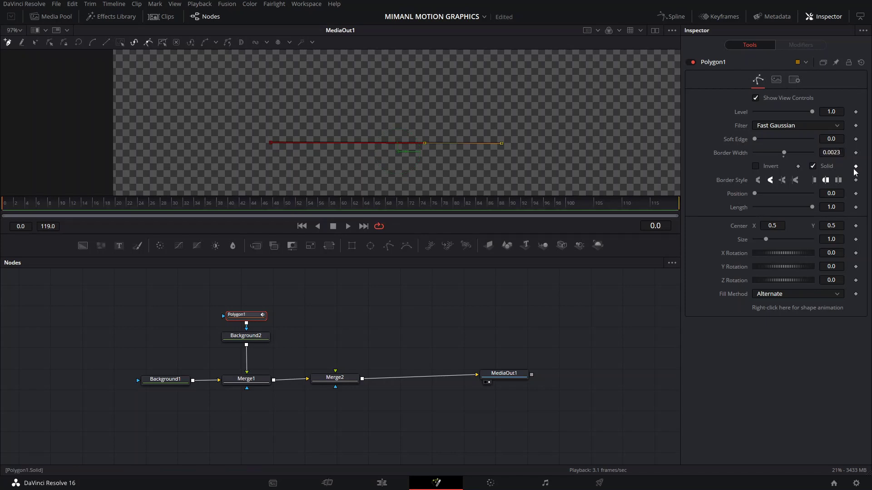
pyautogui.scroll(5, 505, 168)
pyautogui.scroll(-5, 567, 140)
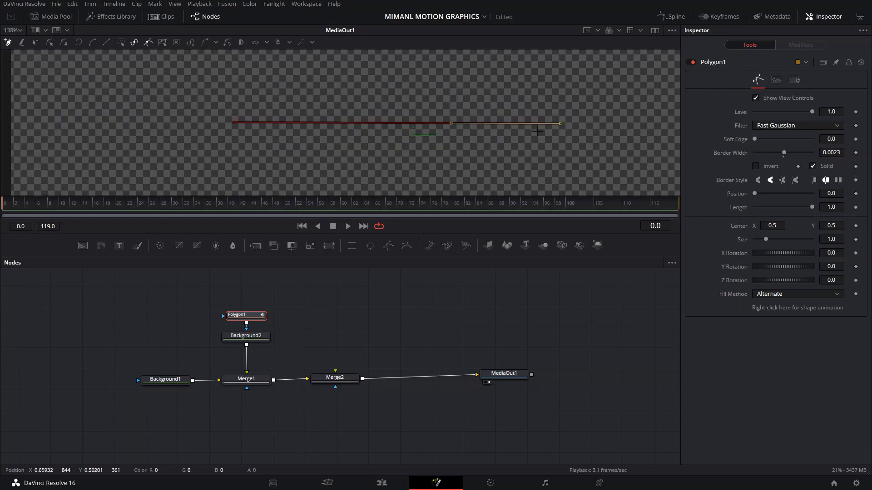
pyautogui.scroll(1, 831, 153)
pyautogui.scroll(2, 831, 153)
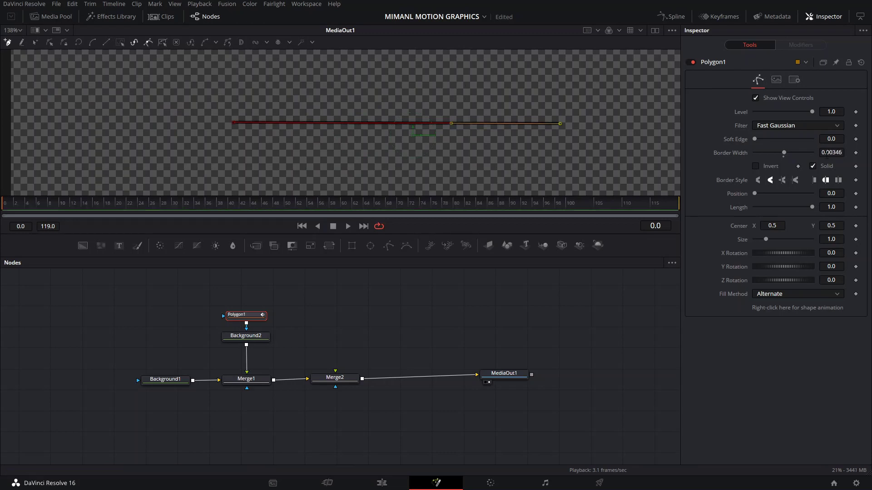
pyautogui.scroll(10, 831, 153)
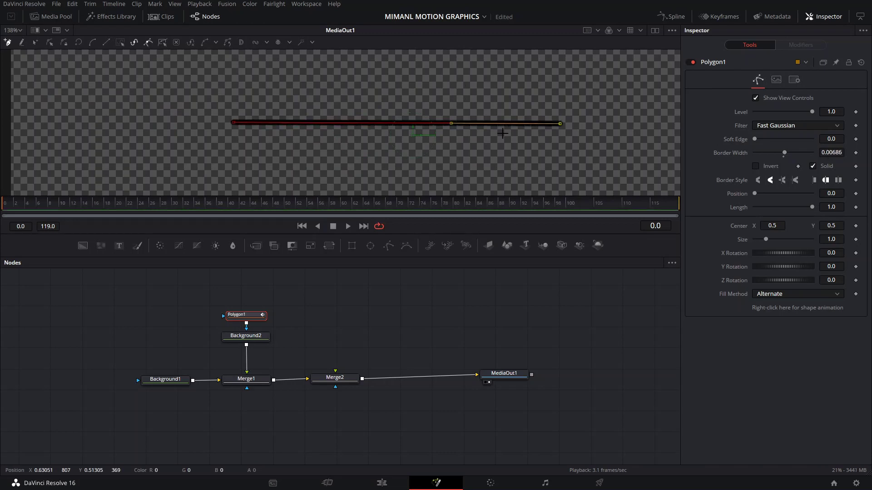
pyautogui.scroll(-3, 449, 149)
pyautogui.scroll(2, 450, 155)
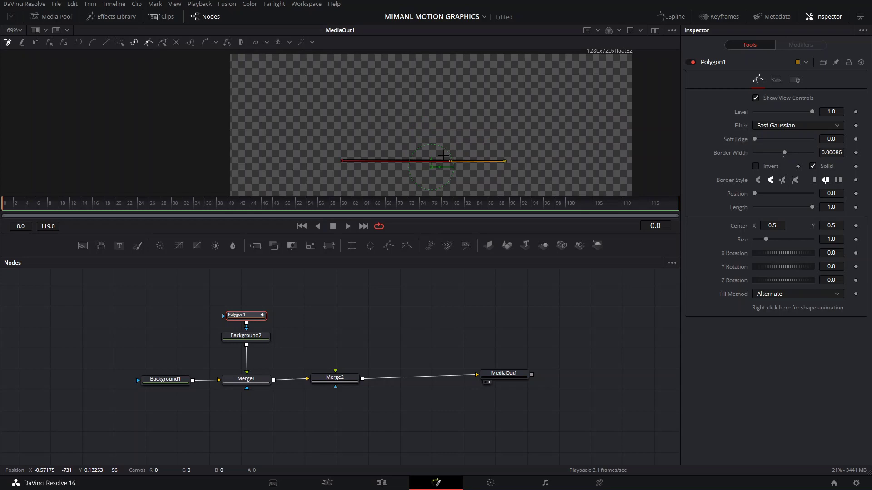
pyautogui.click(469, 329)
pyautogui.scroll(2, 426, 129)
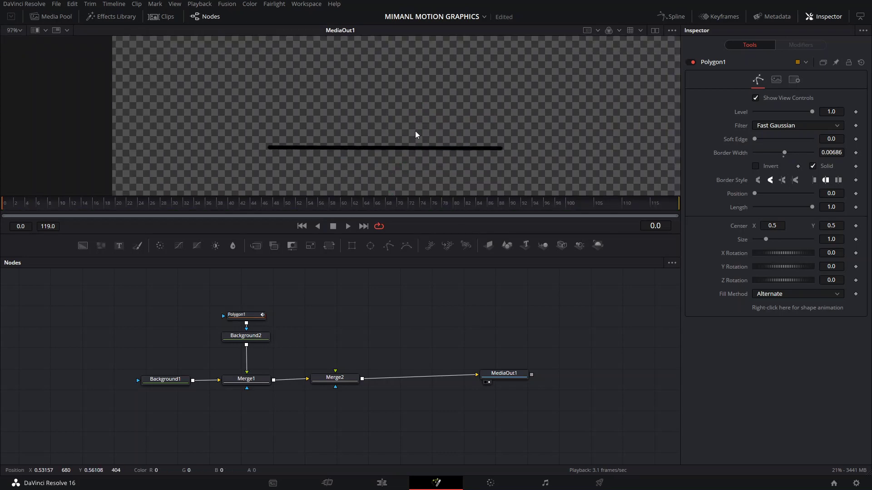
# Keyframe Polygon1's Length from 0.0 at frame 12 to 1.0 at frame 22, then return to frame 12
pyautogui.press('space')
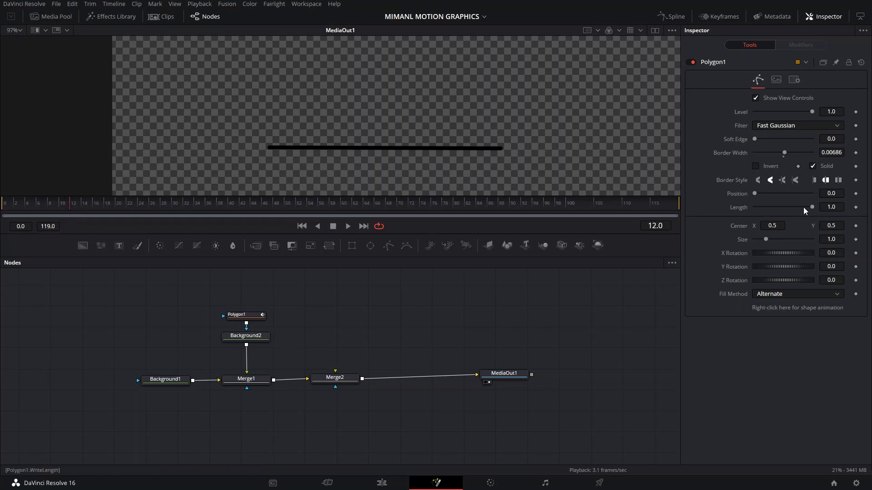
pyautogui.moveTo(812, 207); pyautogui.dragTo(857, 210)
pyautogui.click(856, 208)
pyautogui.click(850, 209)
pyautogui.press('space')
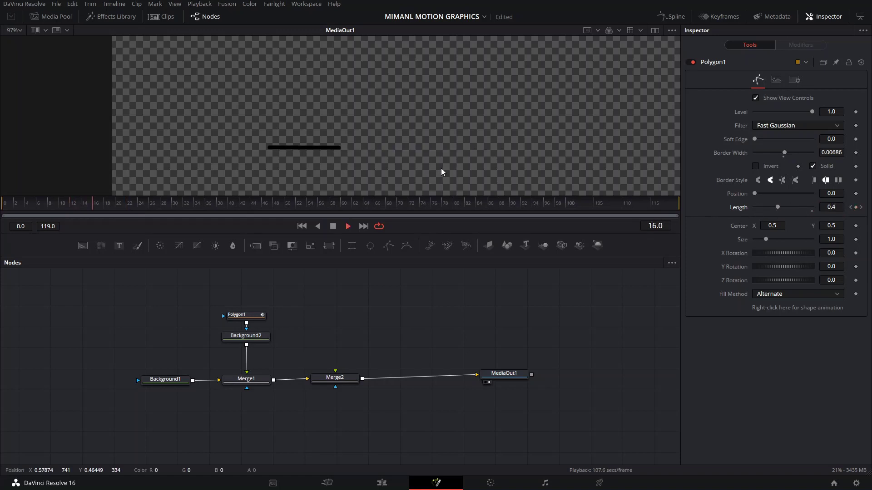
pyautogui.click(83, 202)
pyautogui.moveTo(83, 203); pyautogui.dragTo(75, 203)
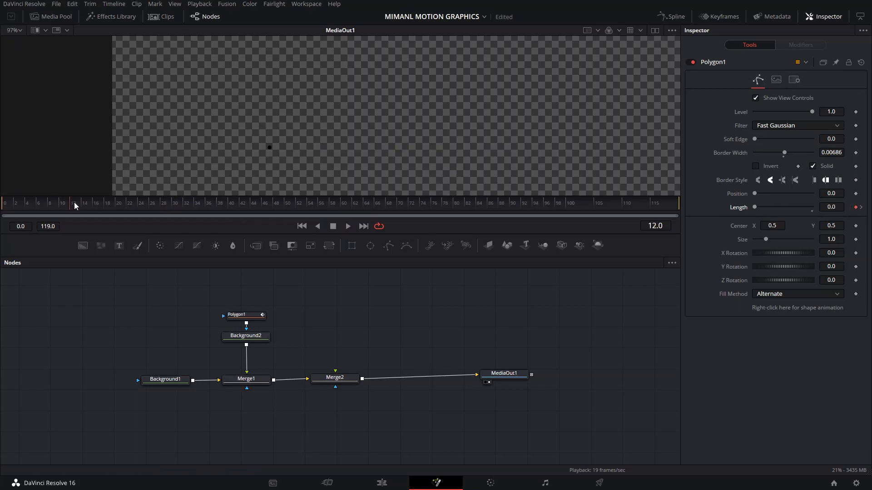
# Try to keyframe Polygon1's Size growing from frame 9 to 1.0 at frame 12
pyautogui.scroll(3, 289, 146)
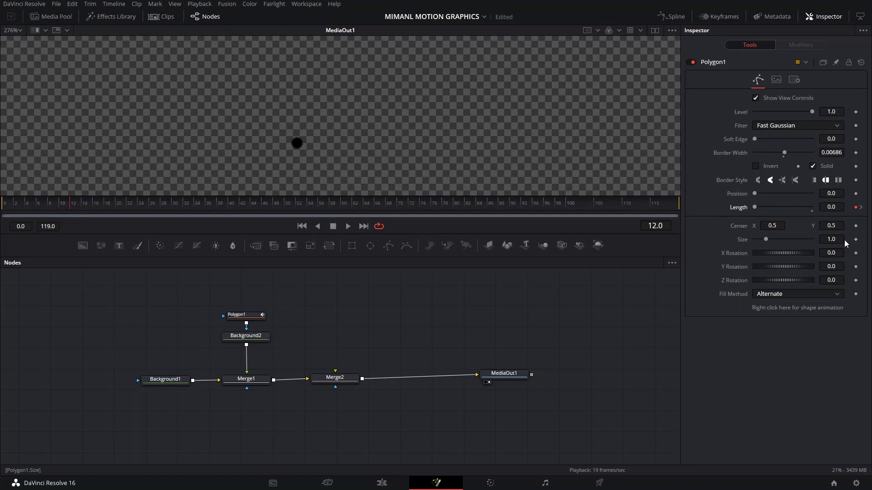
pyautogui.click(855, 240)
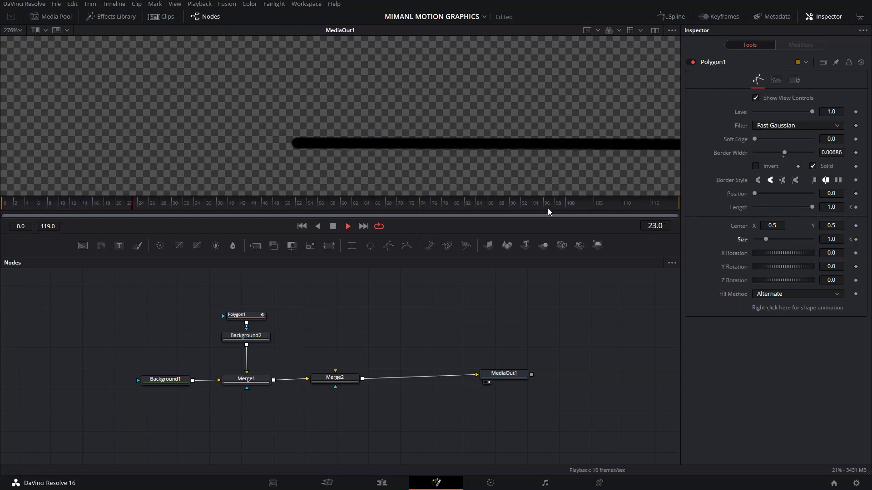
pyautogui.moveTo(96, 200); pyautogui.dragTo(68, 205)
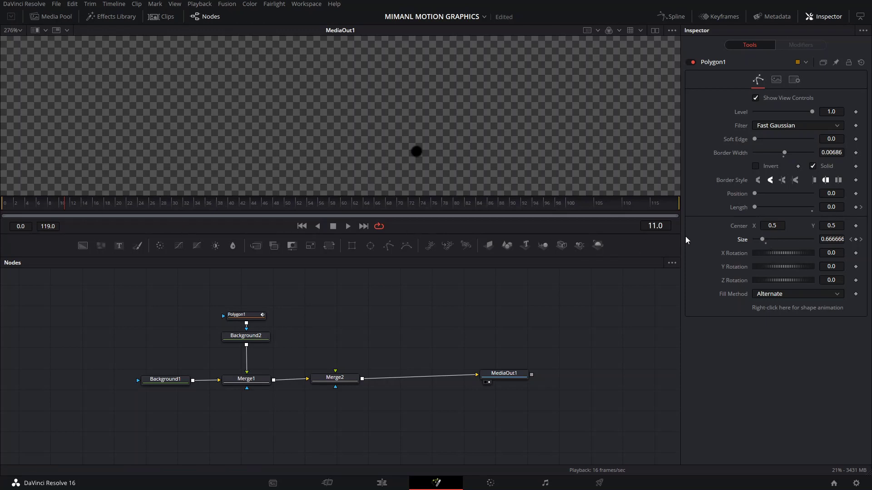
# Preview the Polygon1 animation, remove the Size keyframes and return to frame 12
pyautogui.click(236, 315)
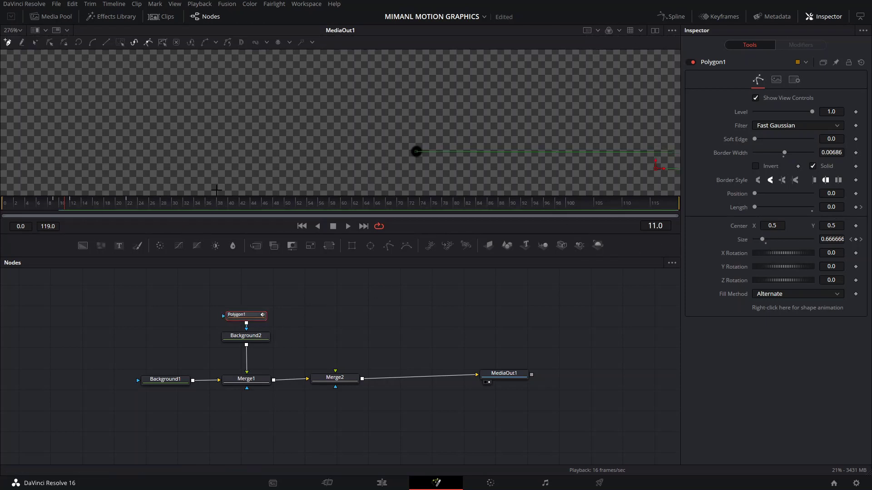
pyautogui.press('space')
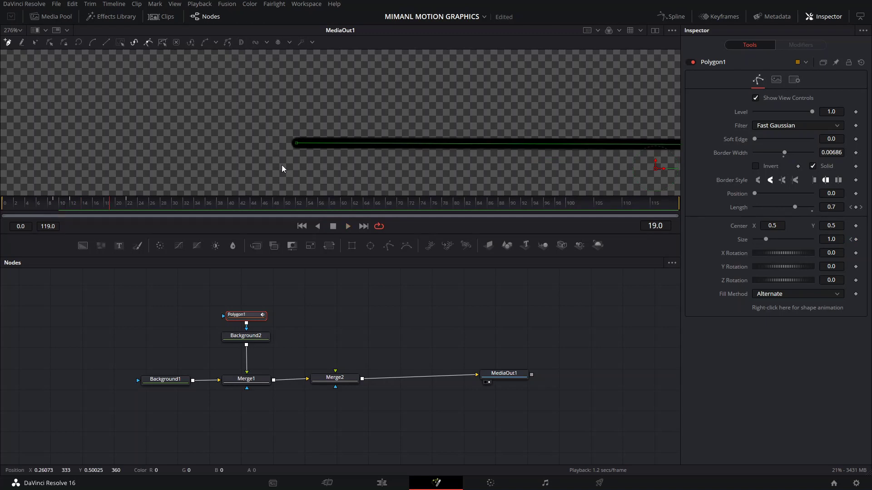
pyautogui.scroll(-2, 213, 164)
pyautogui.click(55, 204)
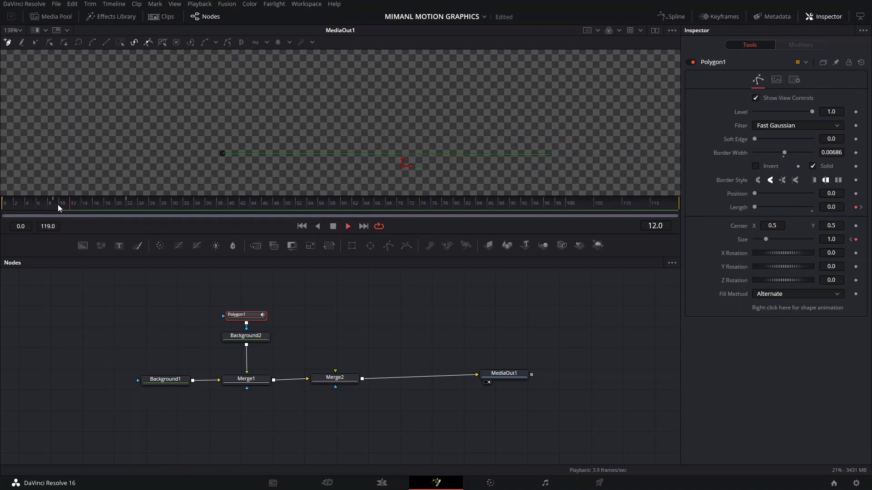
pyautogui.moveTo(58, 205); pyautogui.dragTo(76, 211)
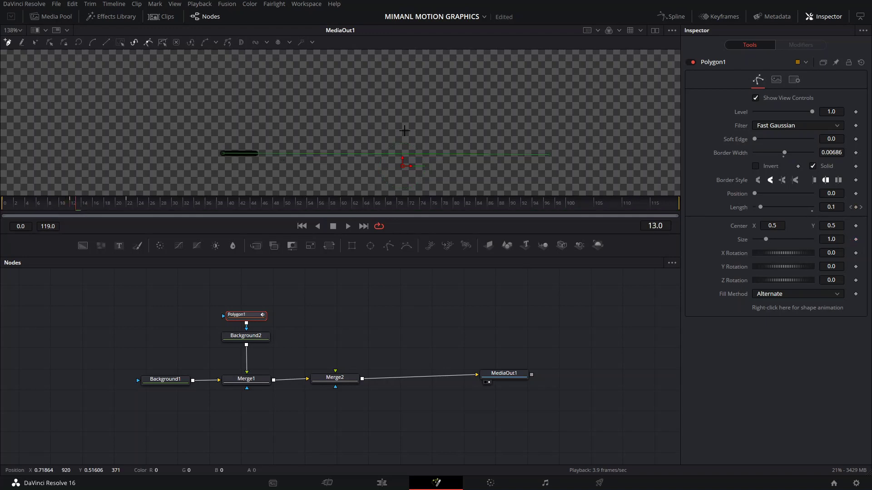
pyautogui.click(73, 207)
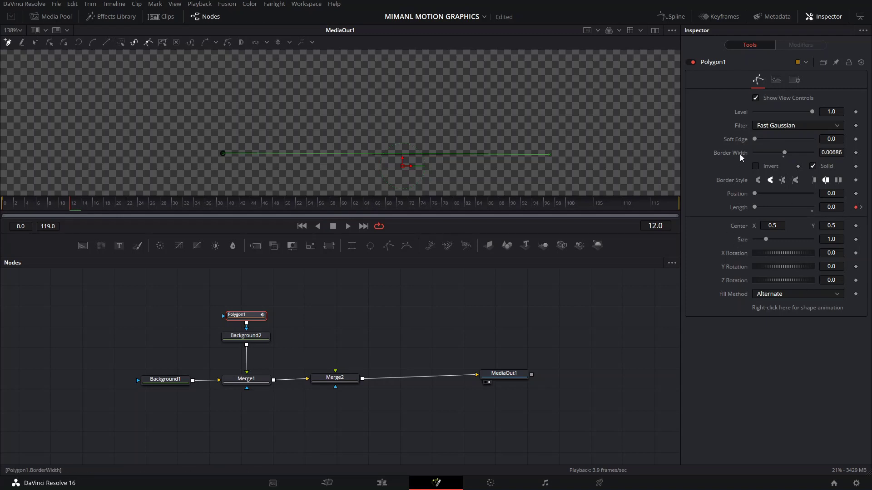
# Keyframe Polygon1's Border Width from 0.0 at frame 10 to 0.00686 at frame 12, preview it and go to frame 17
pyautogui.click(64, 202)
pyautogui.click(856, 152)
pyautogui.click(61, 206)
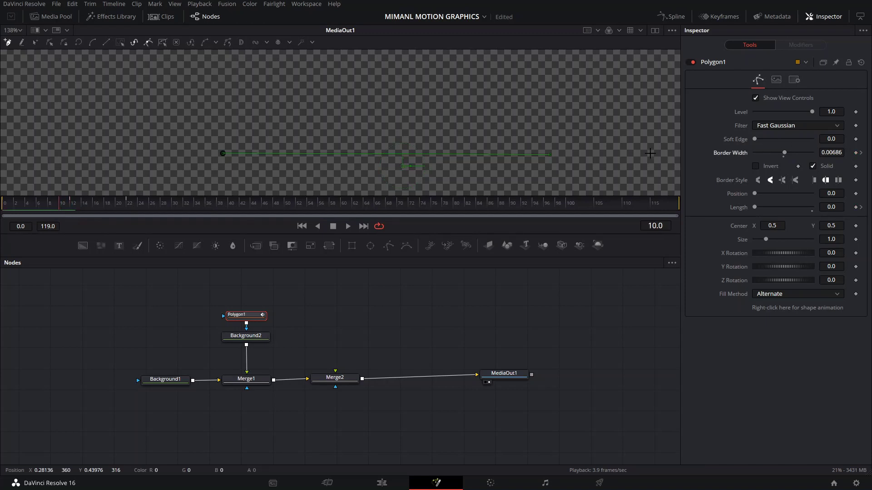
pyautogui.moveTo(786, 160); pyautogui.dragTo(783, 161)
pyautogui.scroll(2, 210, 139)
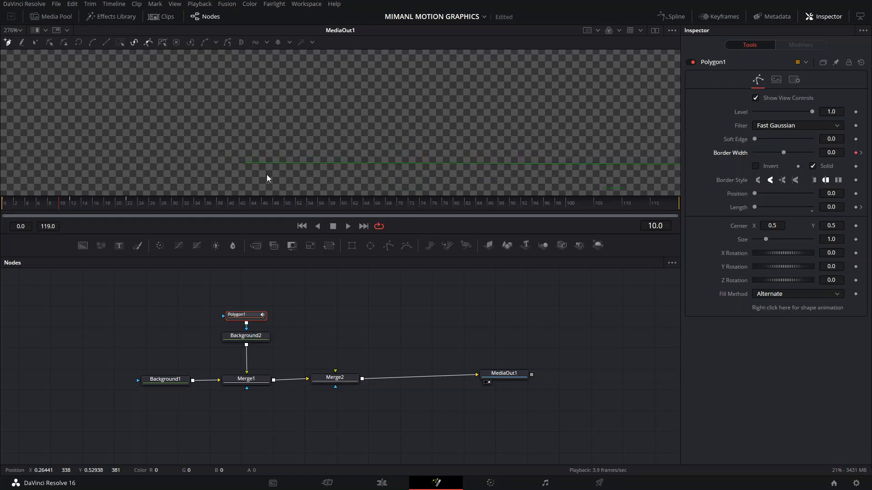
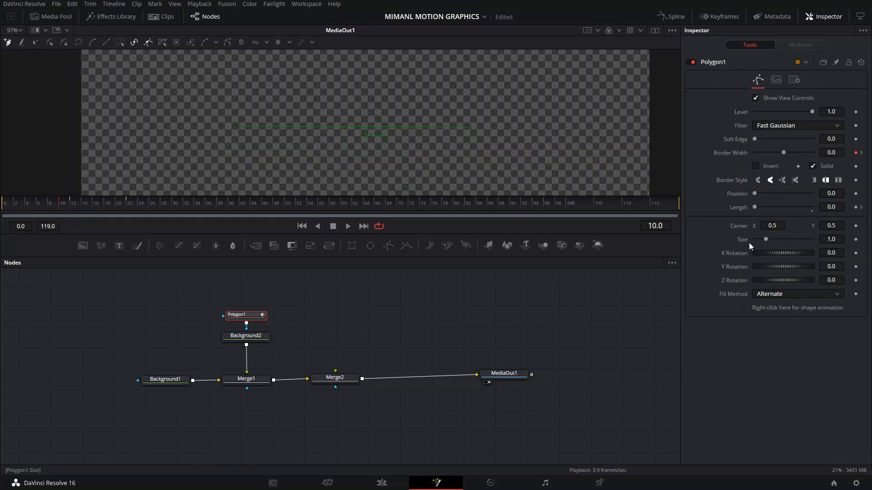
pyautogui.press('space')
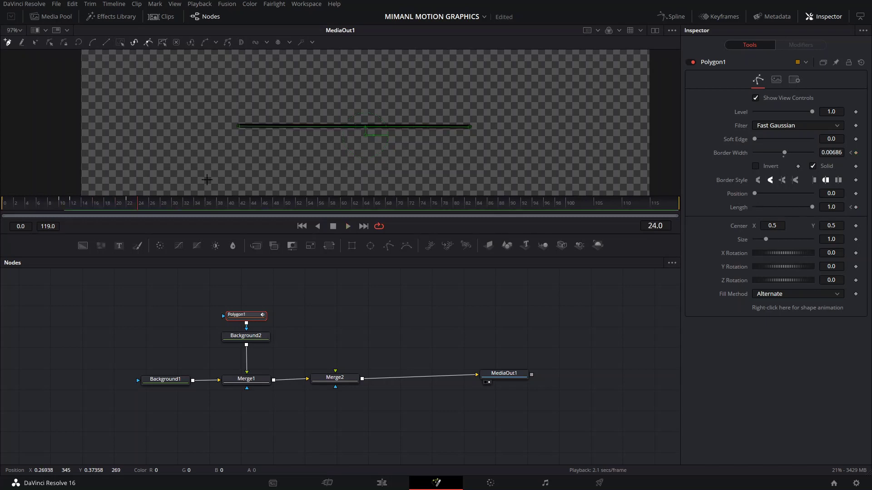
pyautogui.moveTo(93, 204); pyautogui.dragTo(102, 205)
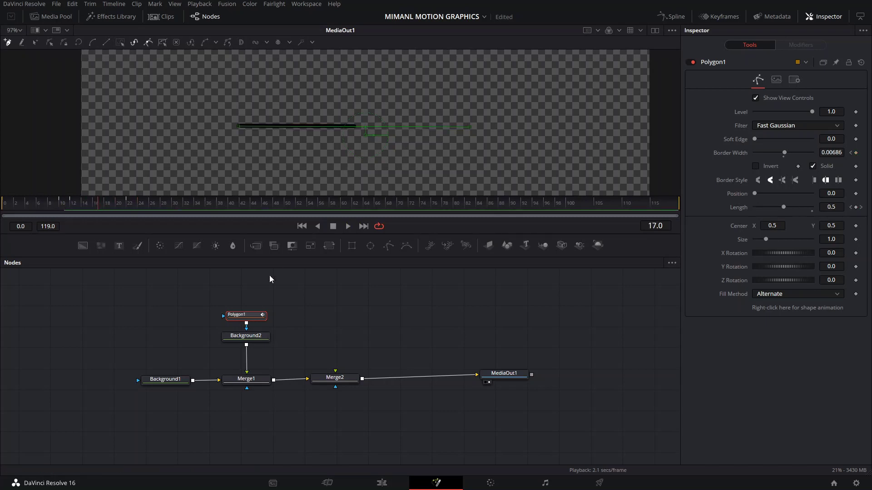
# Move the Polygon1 and Background2 nodes together slightly higher above Merge1
pyautogui.moveTo(323, 302); pyautogui.dragTo(226, 327)
pyautogui.moveTo(295, 305); pyautogui.dragTo(264, 323)
pyautogui.click(246, 301)
pyautogui.rightClick(808, 308)
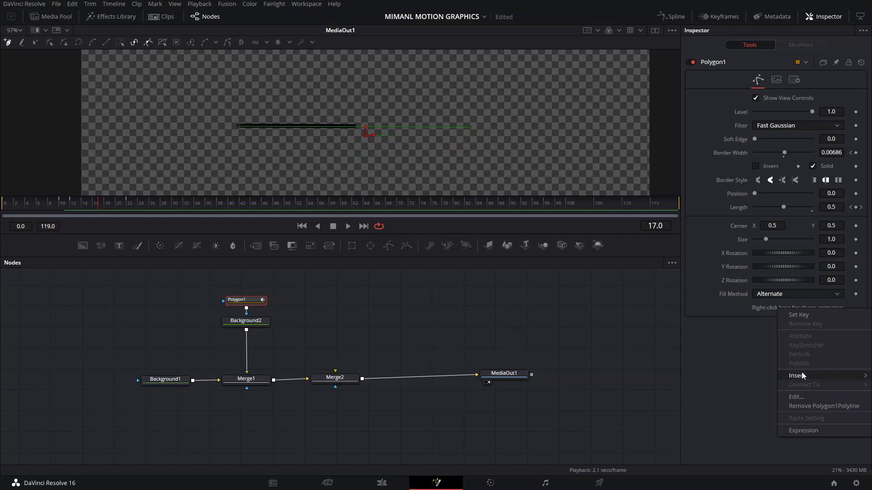
pyautogui.click(723, 352)
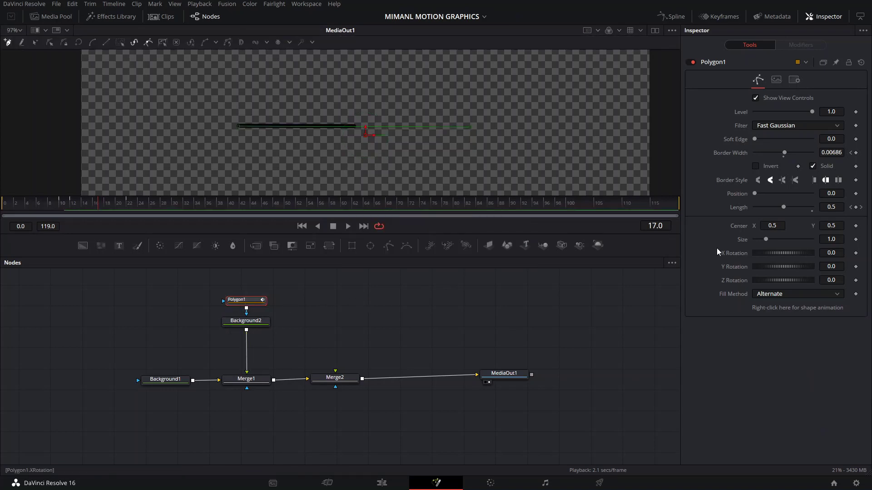
pyautogui.rightClick(738, 208)
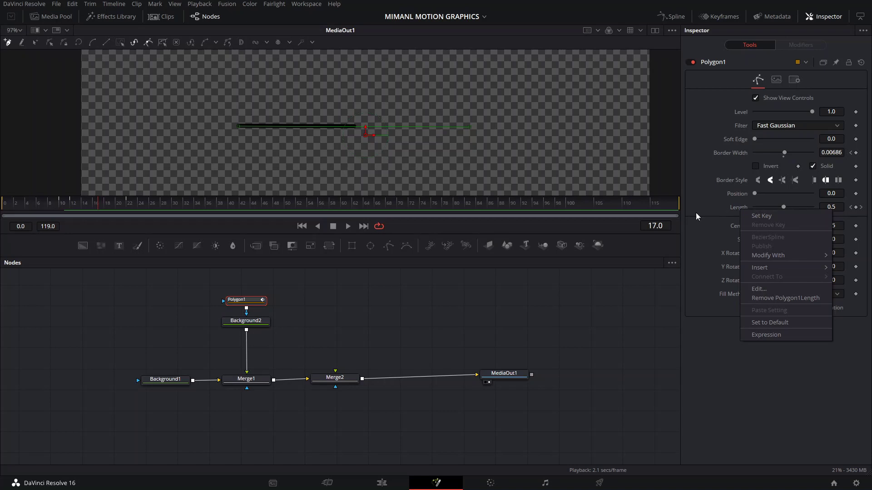
pyautogui.click(443, 339)
pyautogui.click(323, 306)
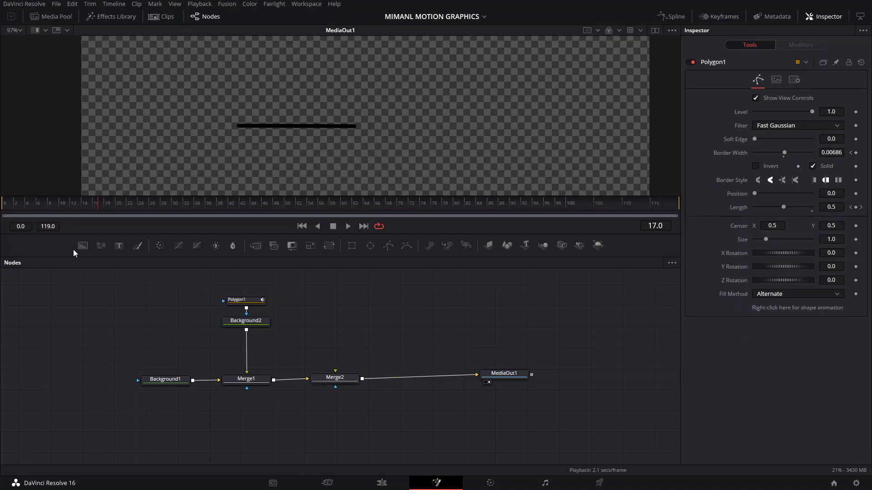
# Add a third Background node as Merge2's foreground and mask it with an ellipse about 0.0229 in width and height
pyautogui.click(83, 246)
pyautogui.moveTo(340, 314); pyautogui.dragTo(343, 386)
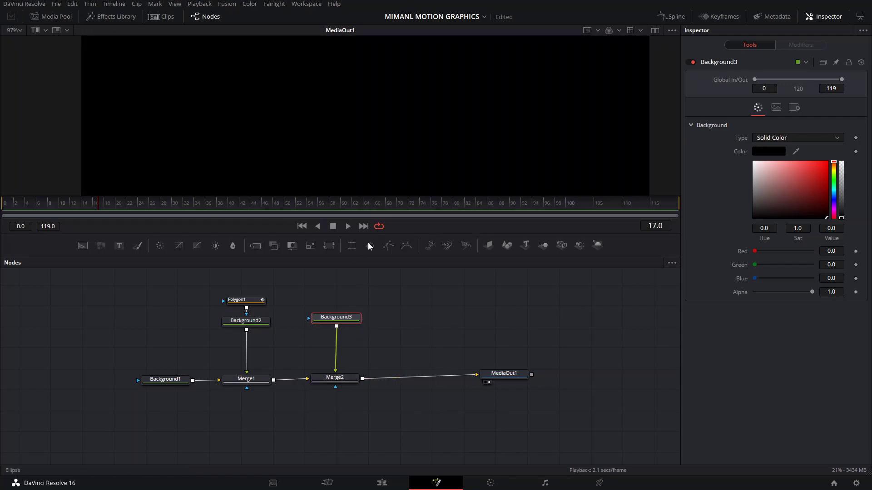
pyautogui.click(370, 245)
pyautogui.scroll(-3, 448, 120)
pyautogui.moveTo(459, 93); pyautogui.dragTo(409, 128)
pyautogui.scroll(6, 408, 129)
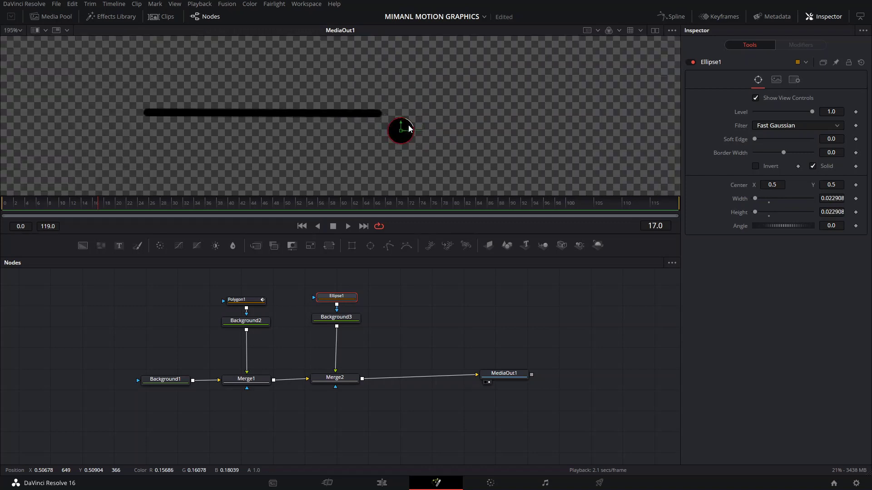
# At frame 20, move the ellipse up onto the line at Center Y of about 0.52716 and resize it to about 0.02331
pyautogui.moveTo(97, 205); pyautogui.dragTo(116, 204)
pyautogui.moveTo(400, 126); pyautogui.dragTo(437, 108)
pyautogui.scroll(4, 400, 110)
pyautogui.scroll(-4, 427, 111)
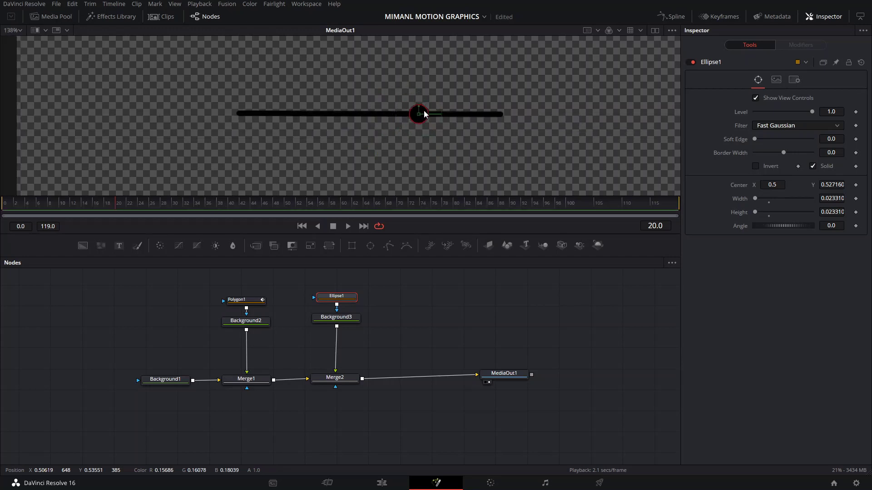
pyautogui.scroll(3, 422, 113)
pyautogui.scroll(-3, 432, 121)
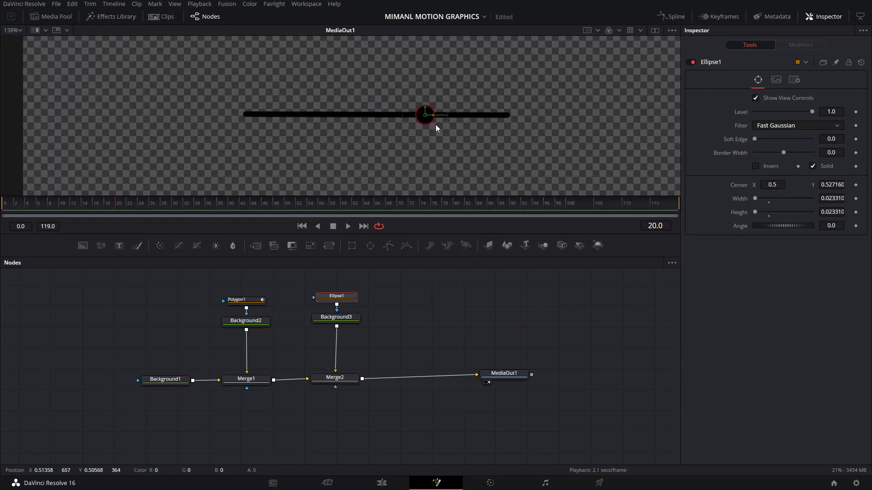
pyautogui.scroll(1, 436, 128)
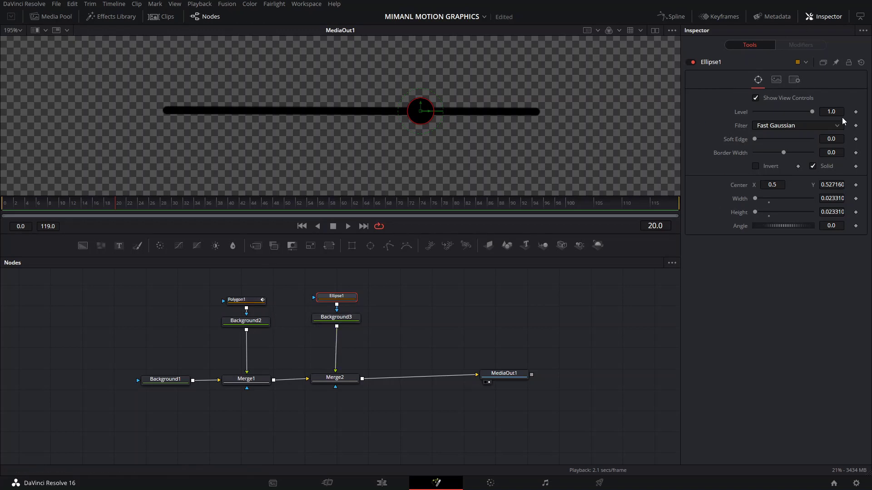
# Animate Ellipse1's Center and connect the resulting path's shape animation to Polygon1's Polyline
pyautogui.rightClick(724, 184)
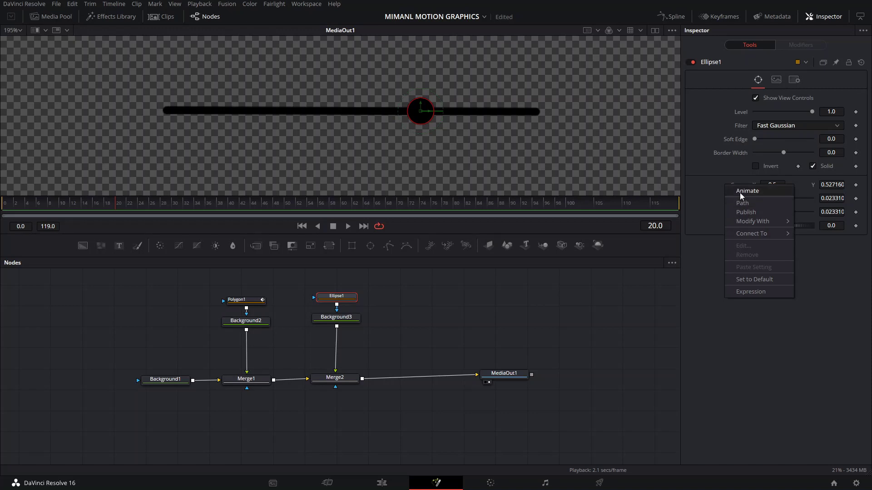
pyautogui.click(740, 191)
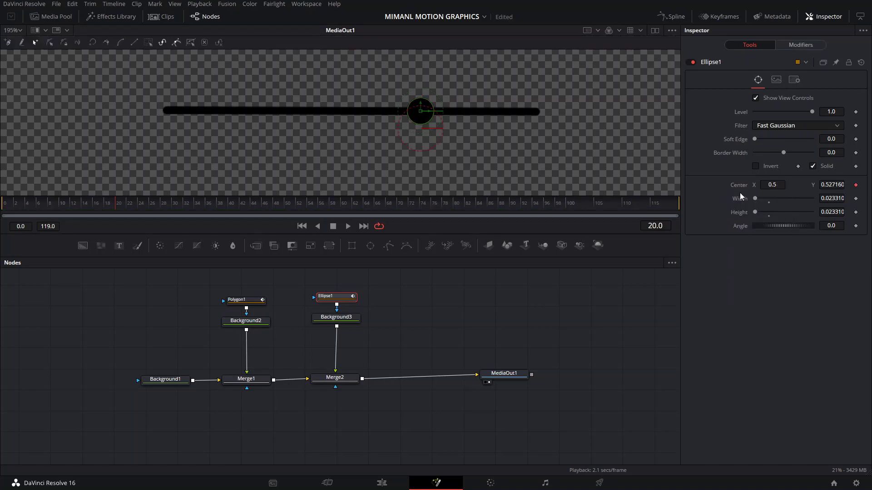
pyautogui.click(804, 47)
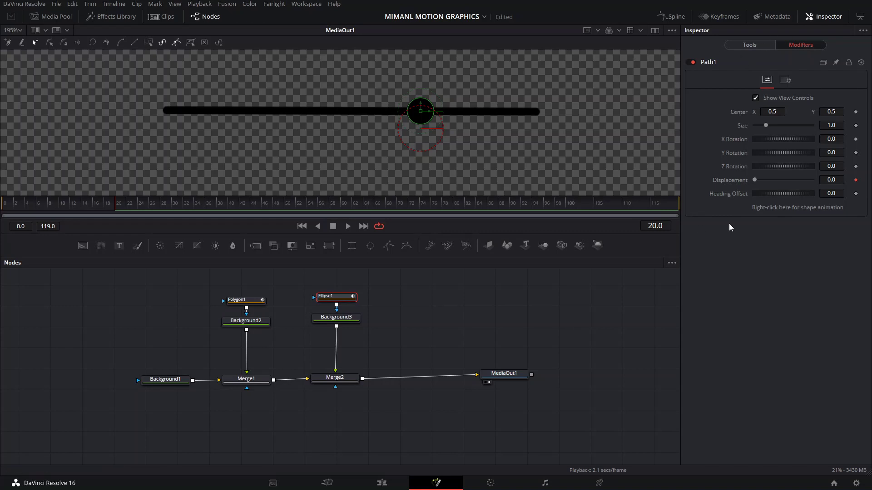
pyautogui.rightClick(759, 209)
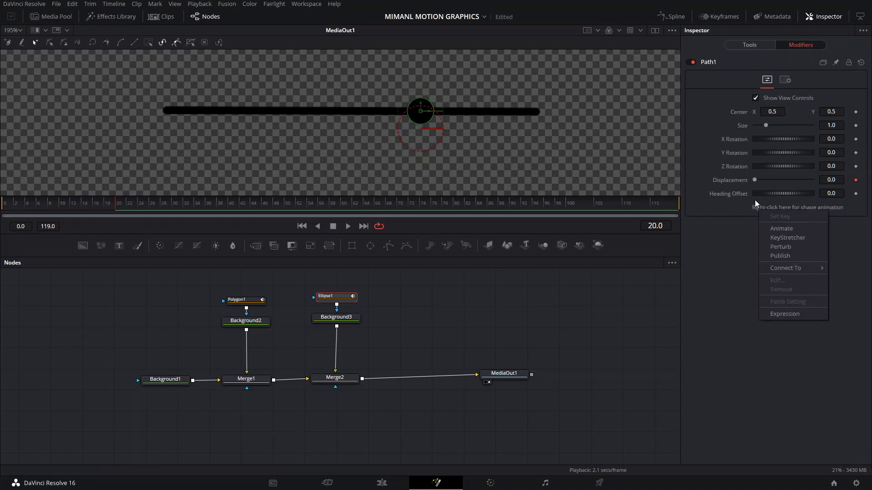
pyautogui.moveTo(798, 268)
pyautogui.moveTo(724, 271)
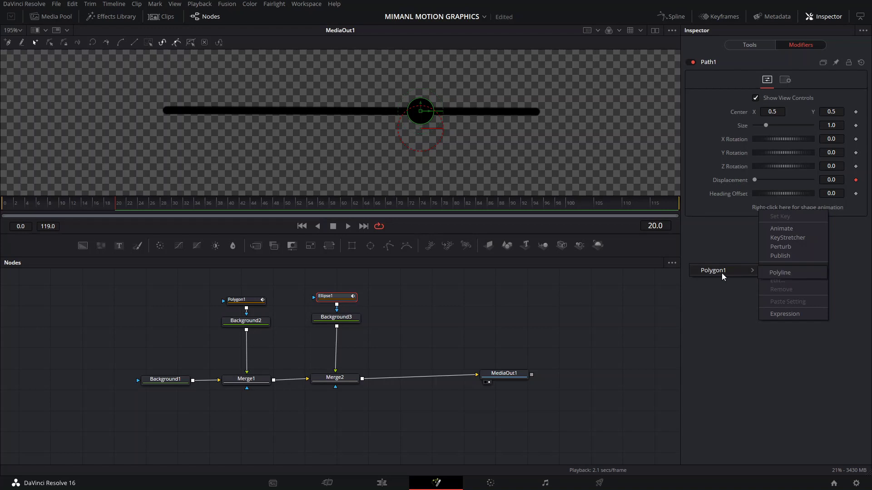
pyautogui.click(780, 272)
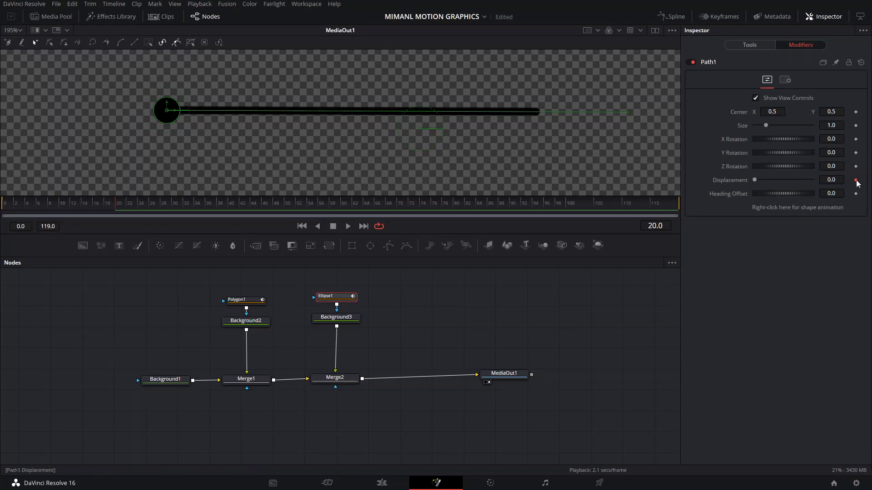
# Remove the Displacement keyframe from Ellipse1's path and connect Displacement to Polygon1's Length
pyautogui.rightClick(741, 182)
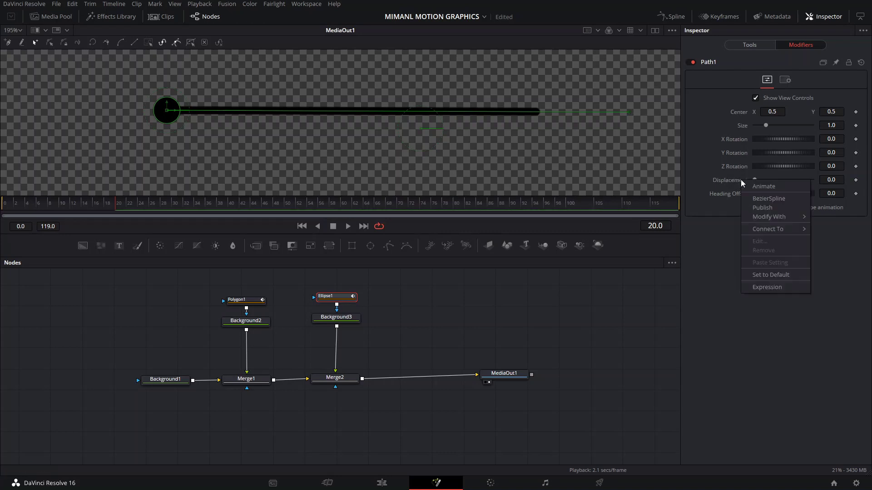
pyautogui.moveTo(767, 229)
pyautogui.moveTo(701, 232)
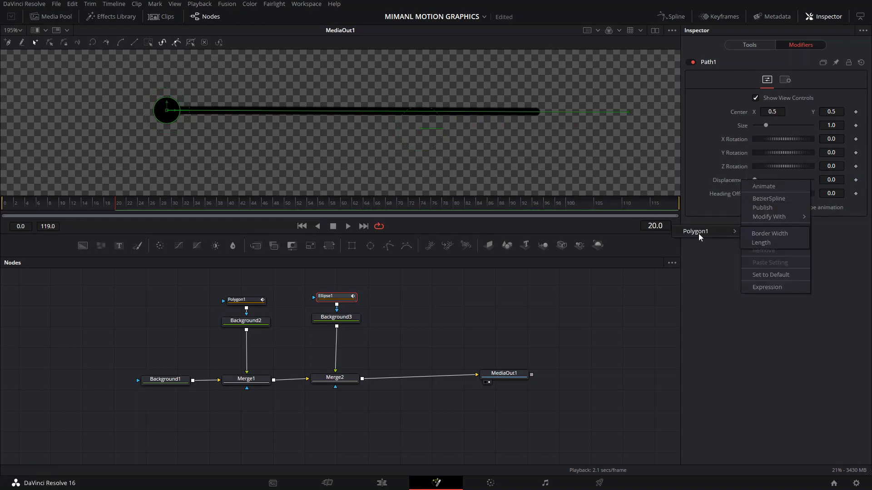
pyautogui.click(772, 244)
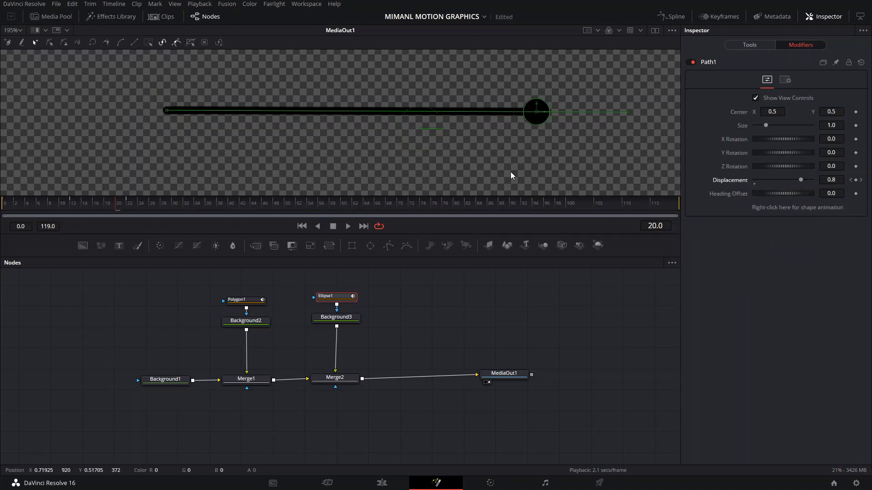
# Set Polygon1's Length to 0.472 at frame 20 to test the linked circle, and nudge the Polygon1 node up
pyautogui.click(245, 301)
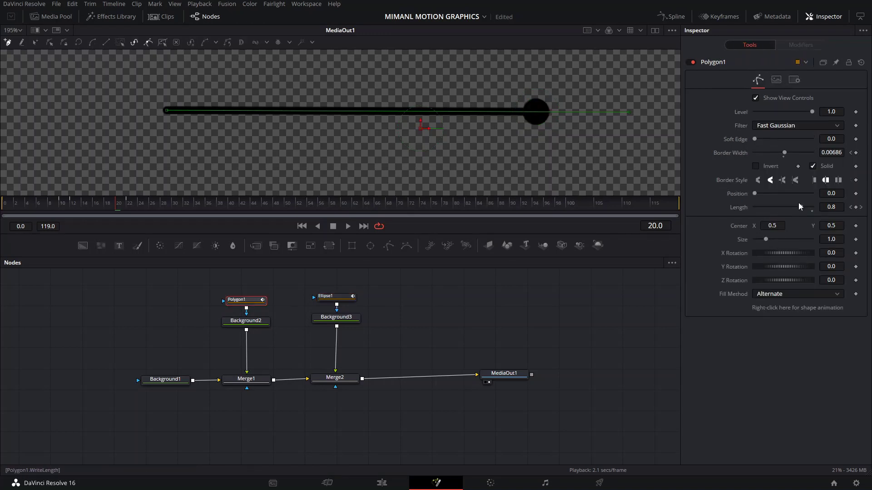
pyautogui.moveTo(801, 206)
pyautogui.mouseDown()
pyautogui.moveTo(751, 208)
pyautogui.moveTo(817, 209)
pyautogui.moveTo(748, 216)
pyautogui.moveTo(781, 219)
pyautogui.mouseUp()
pyautogui.scroll(-5, 445, 161)
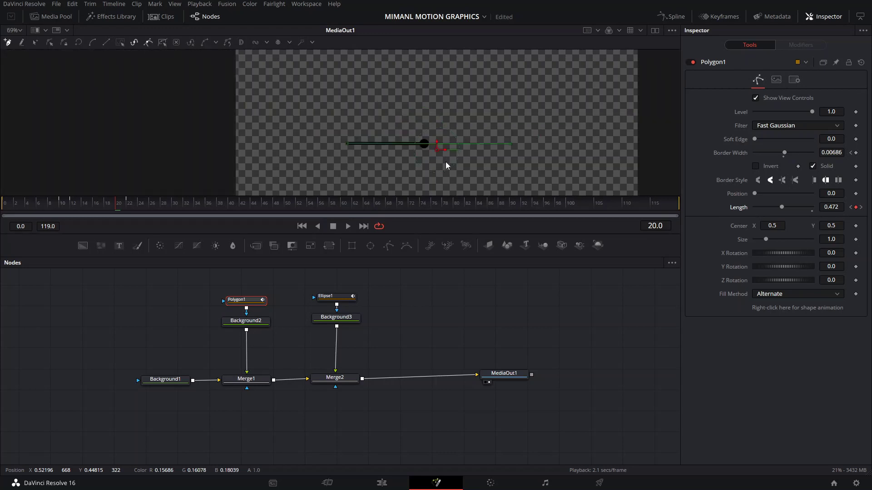
pyautogui.scroll(4, 409, 122)
pyautogui.moveTo(246, 300); pyautogui.dragTo(246, 292)
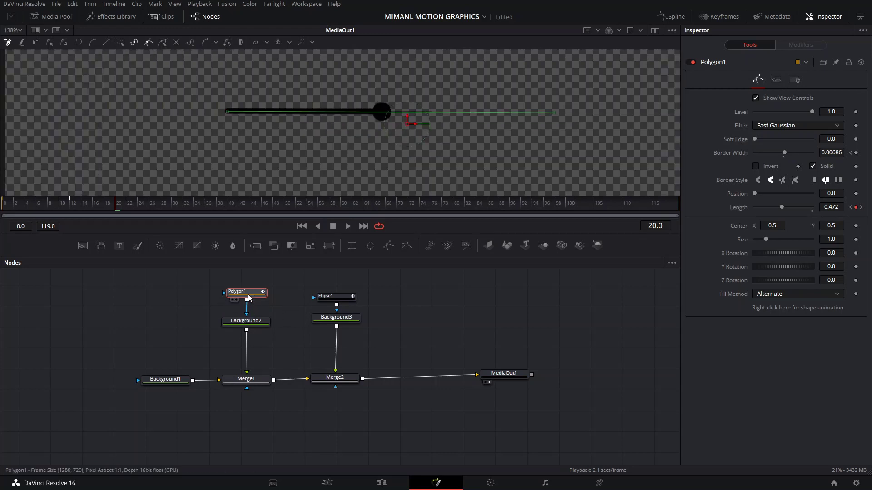
# Keyframe Ellipse1's Width and Height from 0.0 at frame 4 to 0.02331 at frame 12
pyautogui.click(69, 210)
pyautogui.moveTo(69, 210); pyautogui.dragTo(67, 210)
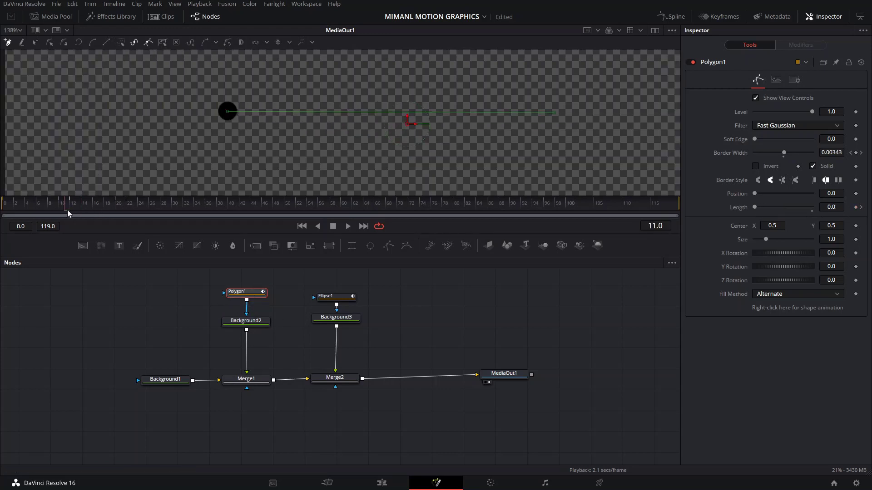
pyautogui.click(332, 300)
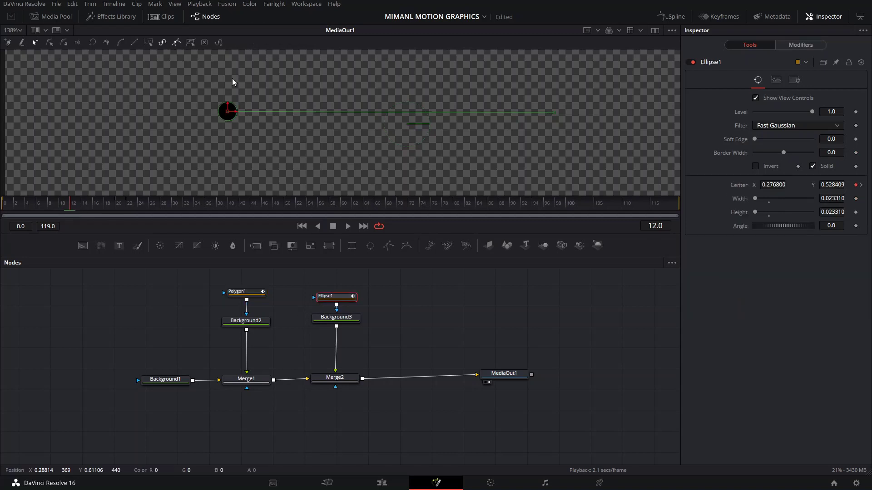
pyautogui.click(855, 212)
pyautogui.moveTo(755, 198); pyautogui.dragTo(750, 199)
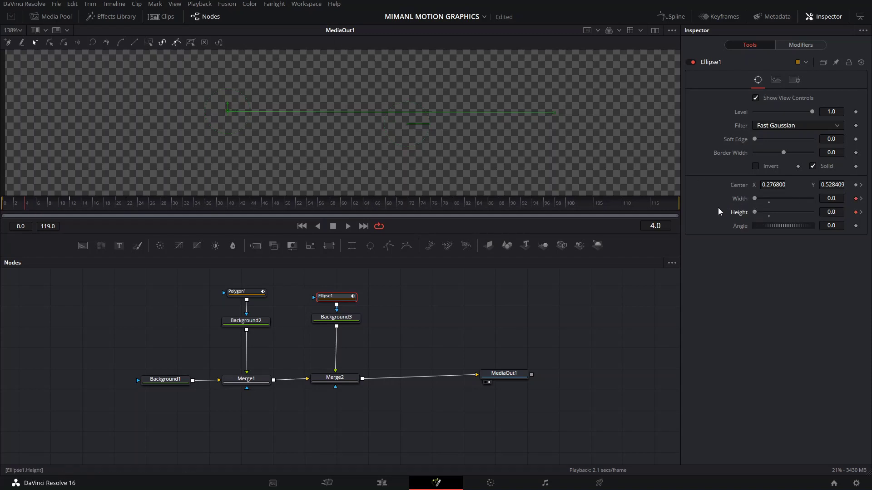
# Play back the circle and line animation from the start of the circle's growth, then return to frame 12
pyautogui.press('space')
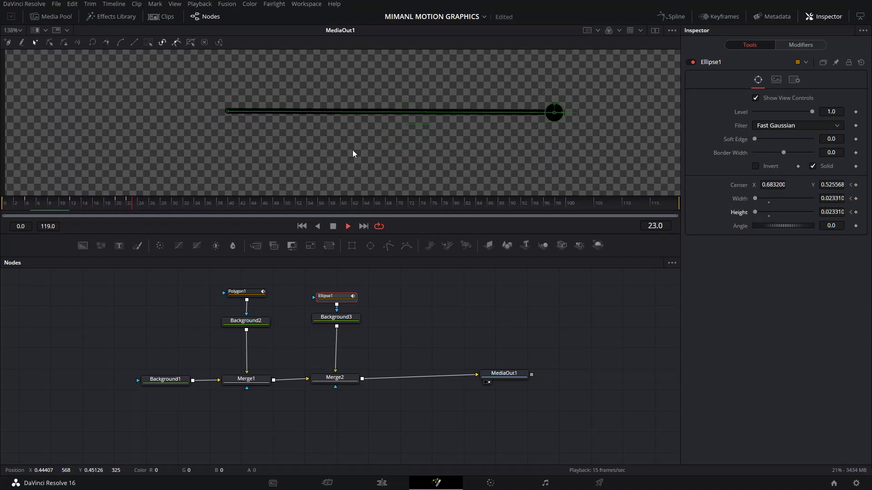
pyautogui.moveTo(52, 200); pyautogui.dragTo(24, 206)
pyautogui.press('space')
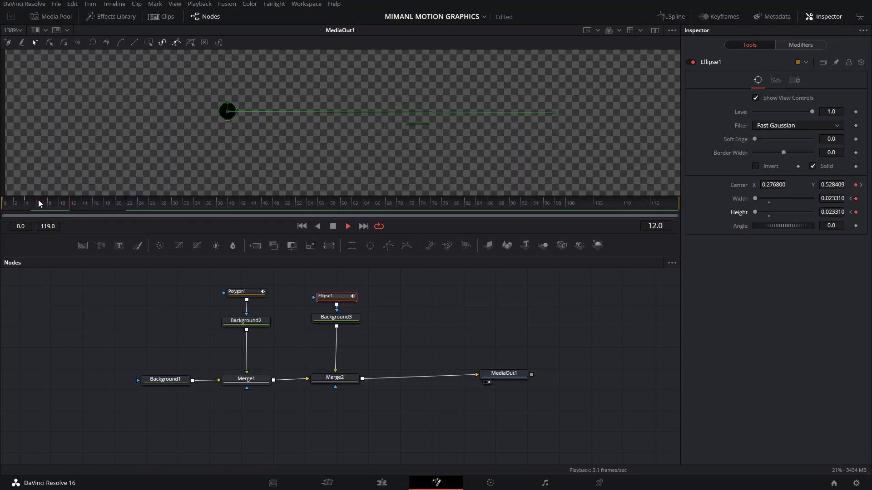
pyautogui.click(65, 206)
pyautogui.click(73, 204)
pyautogui.moveTo(75, 200)
pyautogui.mouseDown()
pyautogui.moveTo(101, 200)
pyautogui.moveTo(74, 205)
pyautogui.mouseUp()
# Show Polygon1's individual keyframe tracks and shift its Length keyframes three frames later, with the last at frame 25
pyautogui.click(236, 292)
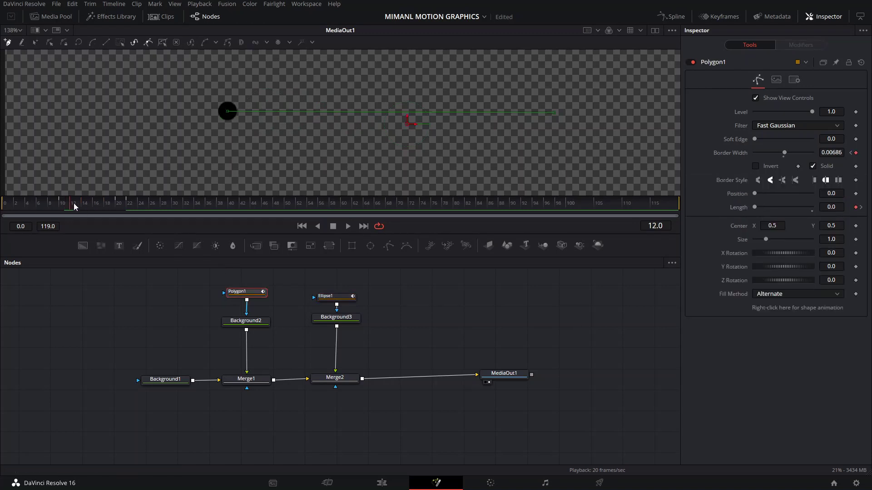
pyautogui.click(719, 17)
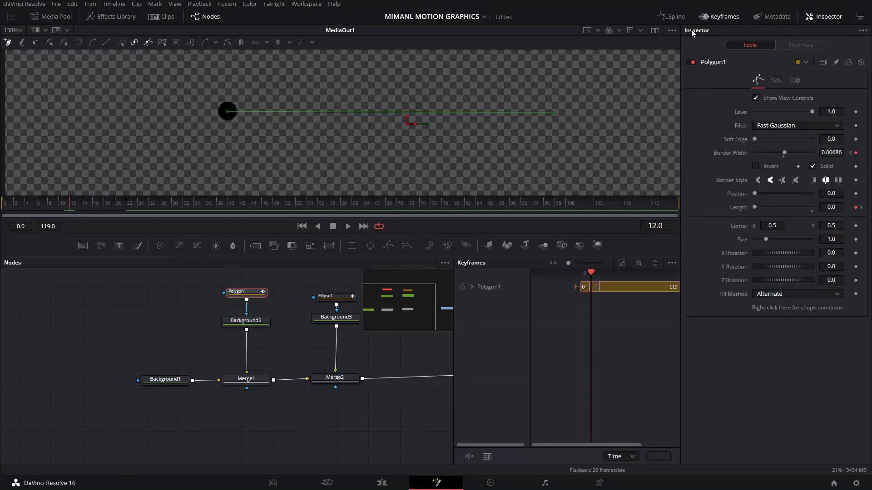
pyautogui.click(471, 286)
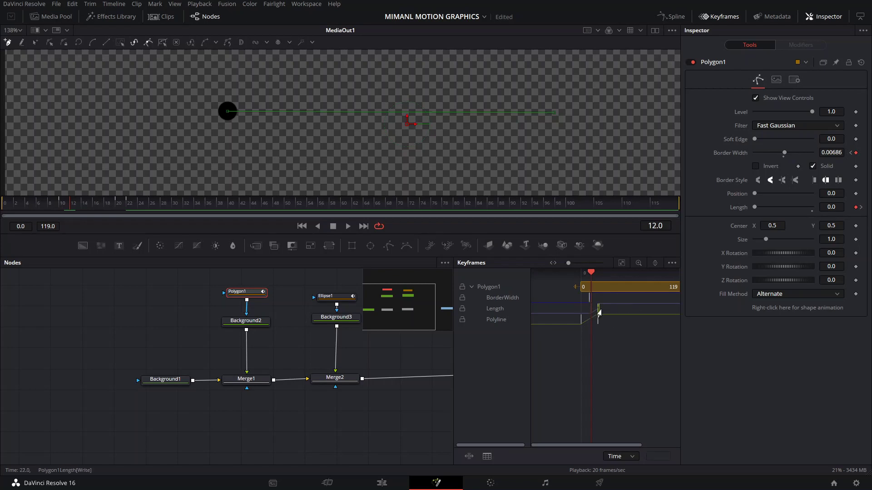
pyautogui.moveTo(598, 314); pyautogui.dragTo(603, 310)
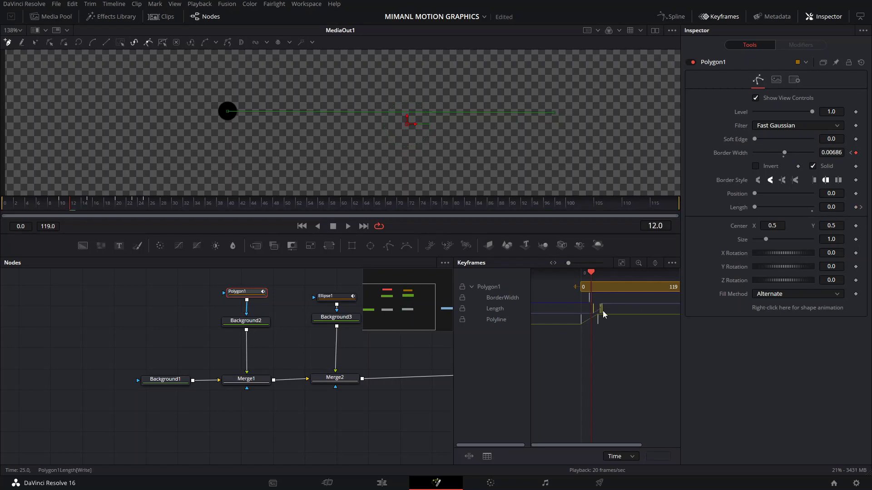
# Play back the line animation, then keyframe Ellipse1's Width and Height at frame 26
pyautogui.press('space')
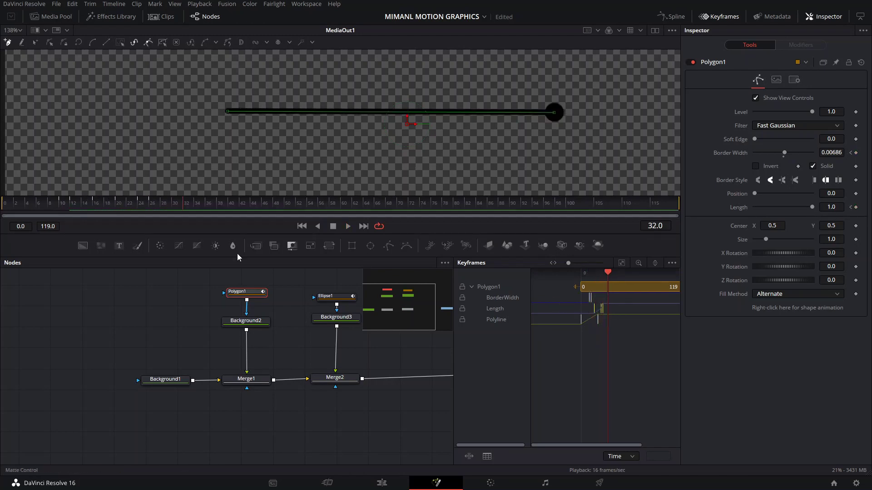
pyautogui.click(328, 297)
pyautogui.moveTo(105, 204); pyautogui.dragTo(153, 203)
pyautogui.keyDown('ctrl'); pyautogui.click(225, 291); pyautogui.keyUp('ctrl')
pyautogui.click(311, 296)
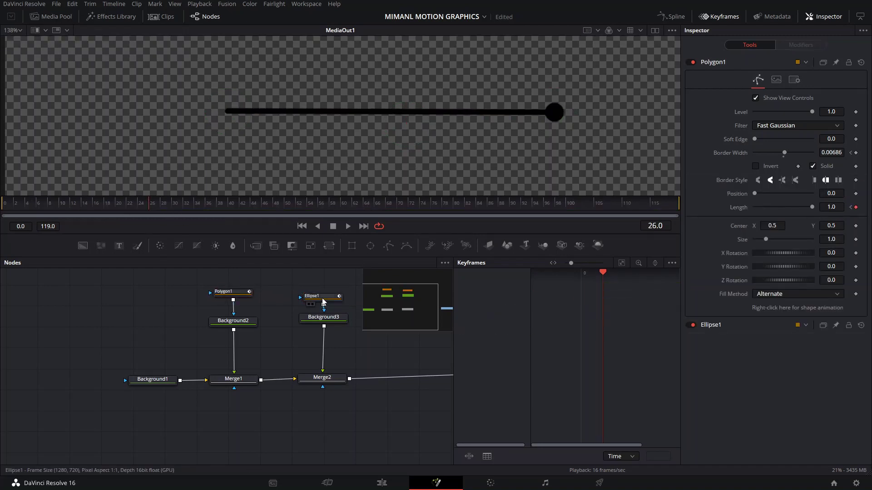
pyautogui.click(856, 198)
pyautogui.click(856, 212)
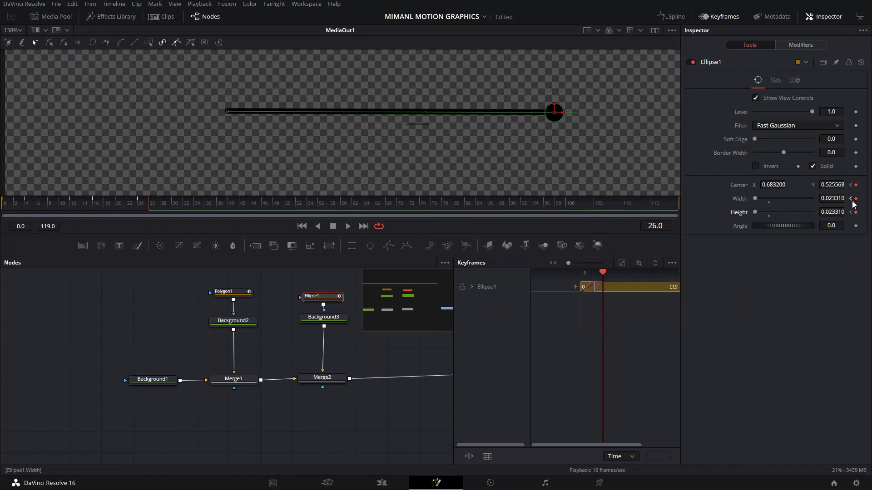
# Keyframe Ellipse1's Width and Height at 0.02331 on frame 18 to hold the circle's size
pyautogui.click(851, 200)
pyautogui.moveTo(80, 203); pyautogui.dragTo(104, 205)
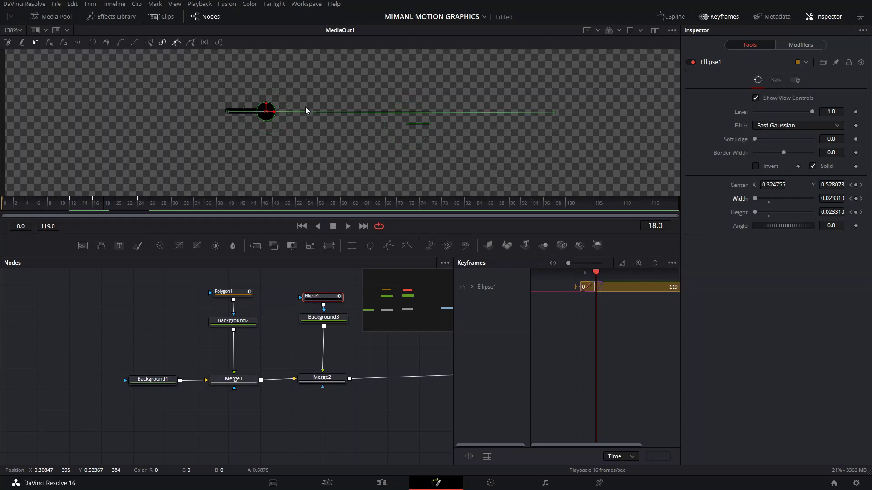
pyautogui.click(855, 199)
pyautogui.click(855, 213)
# Set Ellipse1's Width and Height to 0 at the frame 26 keyframes
pyautogui.click(861, 198)
pyautogui.doubleClick(832, 198)
pyautogui.write('0')
pyautogui.press('Return')
pyautogui.write('0')
pyautogui.press('Return')
# Play back the shrinking circle from the start, then scrub to frame 24 and select Ellipse1
pyautogui.press('Home')
pyautogui.click(414, 348)
pyautogui.press('space')
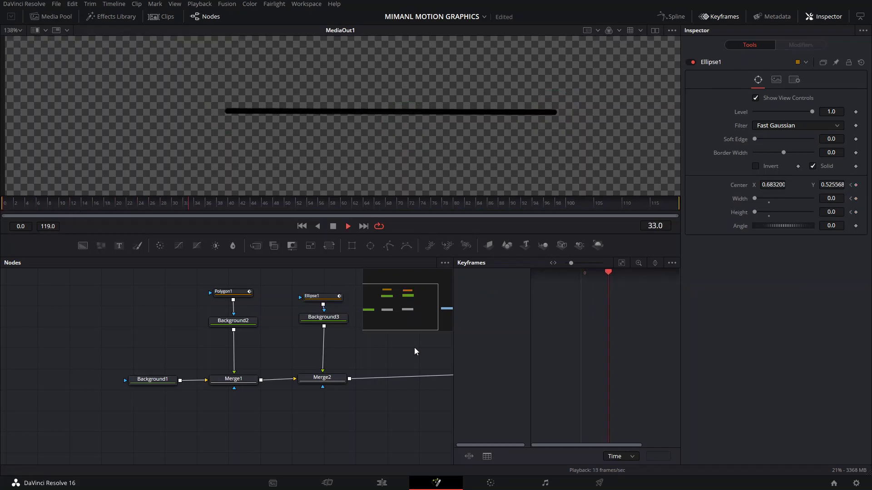
pyautogui.click(32, 203)
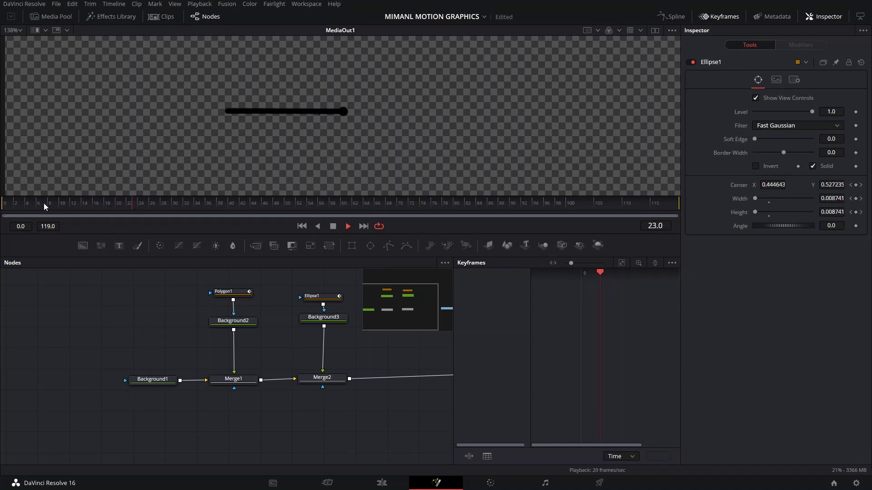
pyautogui.moveTo(103, 211); pyautogui.dragTo(138, 205)
pyautogui.click(313, 296)
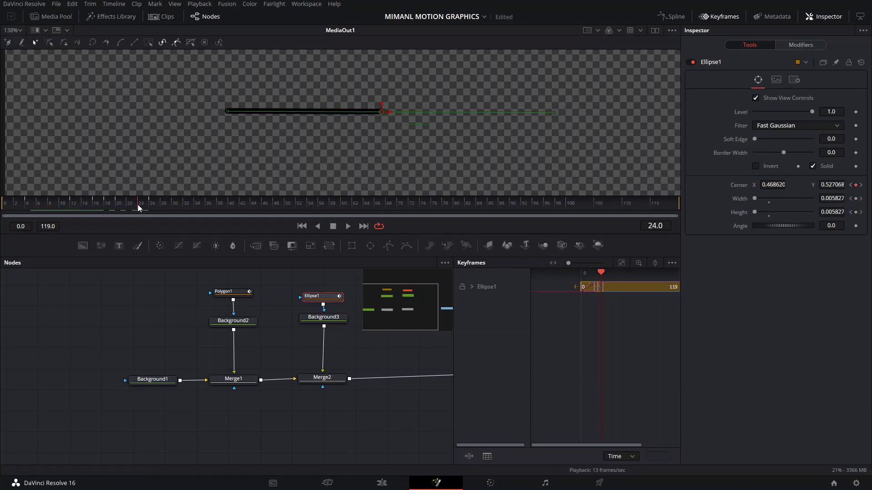
# Display the animation curves of Polygon1 and Ellipse1 in the Spline editor, then close it
pyautogui.click(671, 16)
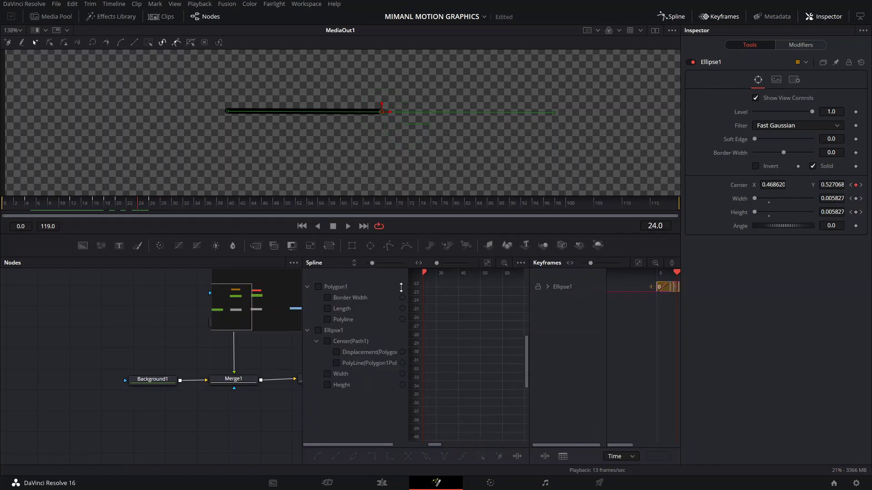
pyautogui.click(318, 287)
pyautogui.click(318, 330)
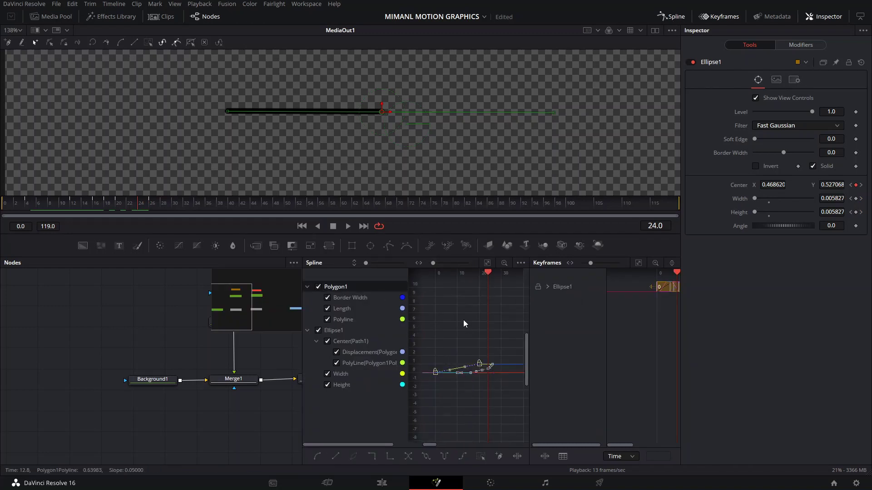
pyautogui.click(671, 17)
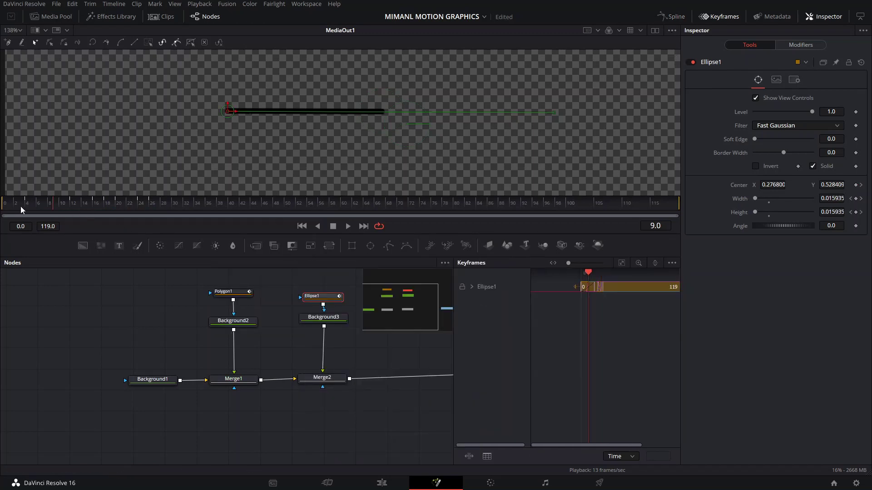
# Play back the complete line and circle animation several times, viewing the whole frame
pyautogui.moveTo(20, 206); pyautogui.dragTo(5, 205)
pyautogui.press('space')
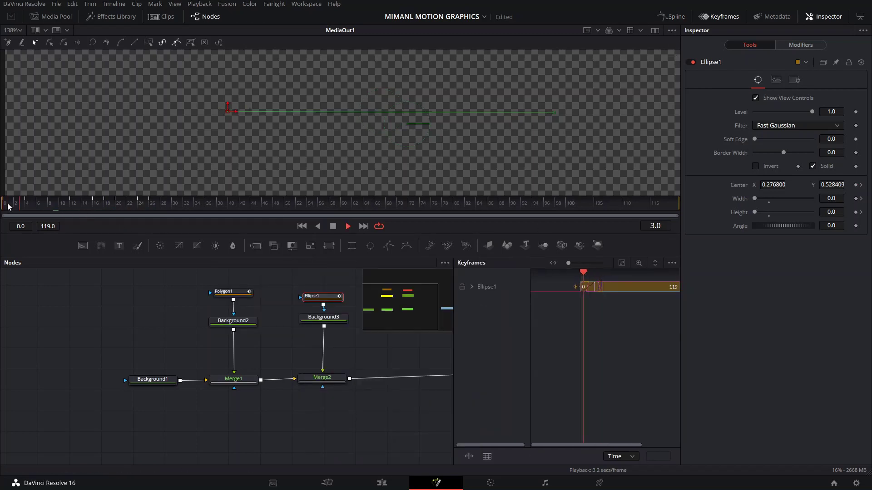
pyautogui.click(66, 317)
pyautogui.press('space')
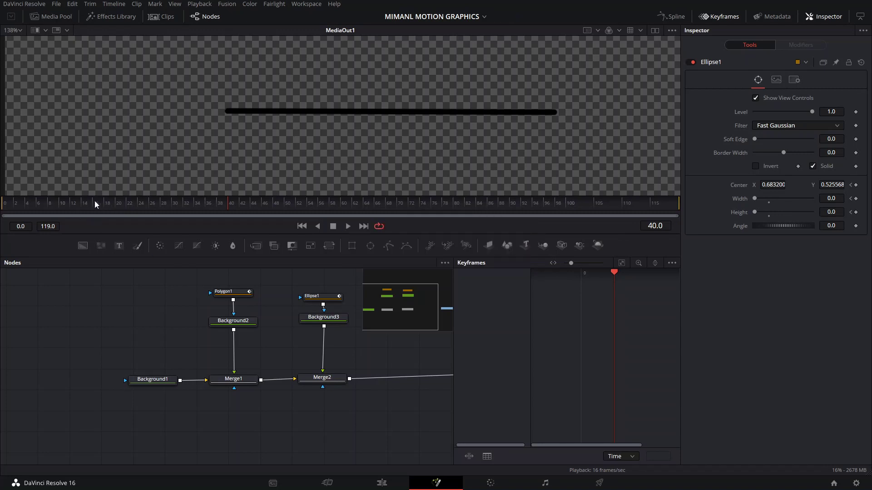
pyautogui.moveTo(95, 201); pyautogui.dragTo(6, 203)
pyautogui.press('space')
pyautogui.press('space')
pyautogui.scroll(-5, 424, 124)
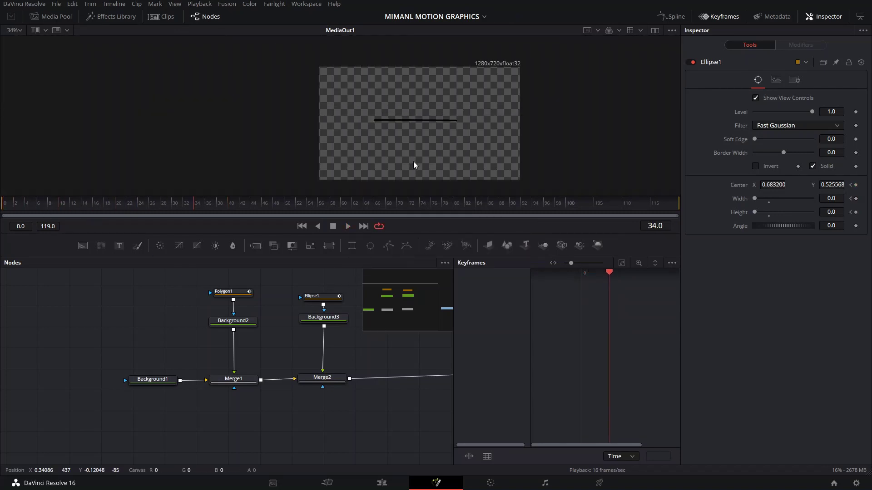
pyautogui.scroll(2, 413, 162)
pyautogui.click(45, 202)
pyautogui.press('space')
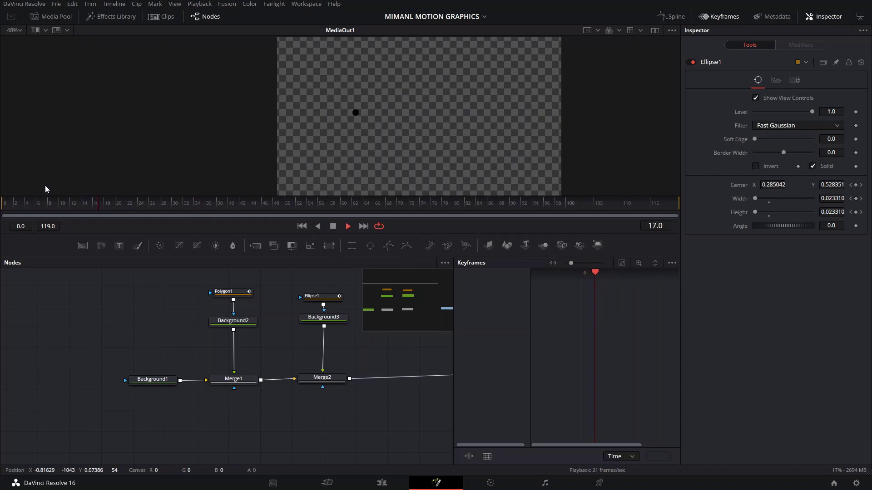
pyautogui.press('space')
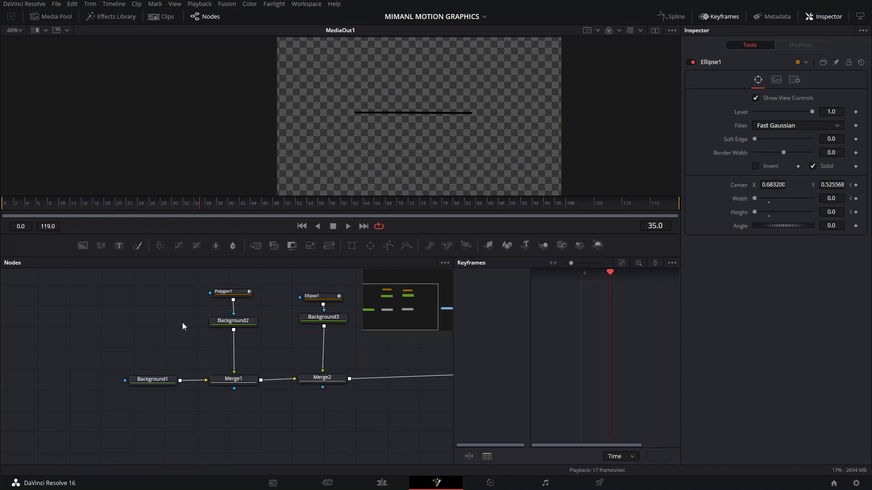
# Show Polygon1's curves in the Spline editor and enlarge the Length curve around frames 16 to 28
pyautogui.click(222, 292)
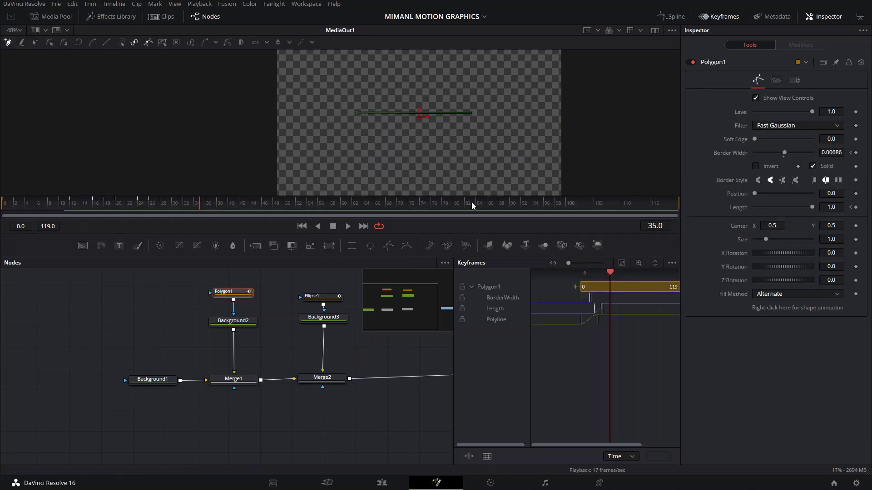
pyautogui.click(671, 17)
pyautogui.scroll(5, 569, 362)
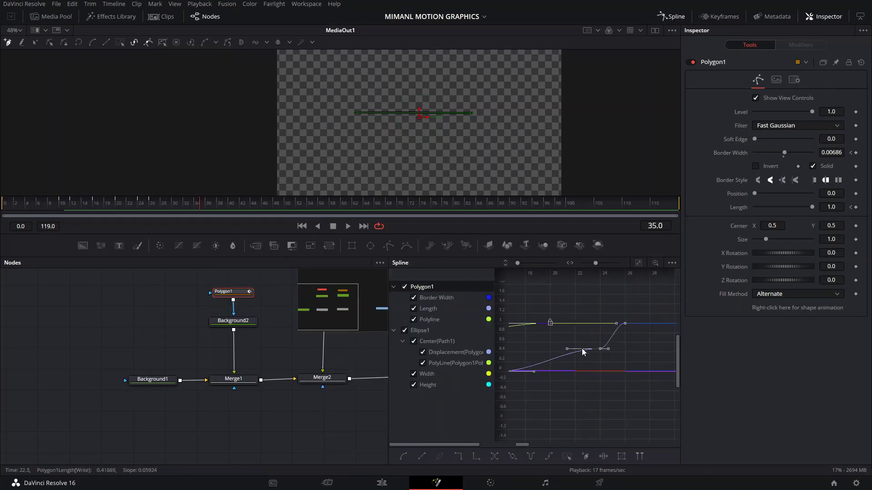
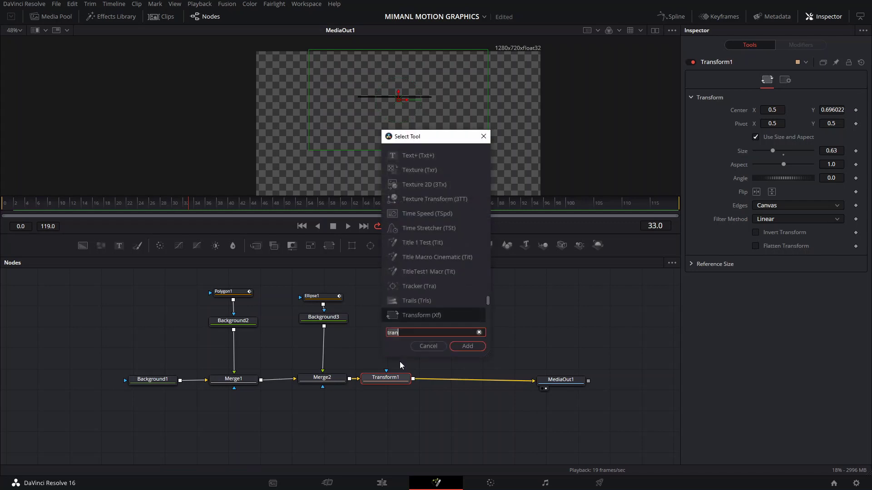
# Add a Duplicate node between Transform1 and MediaOut1
pyautogui.press('Escape')
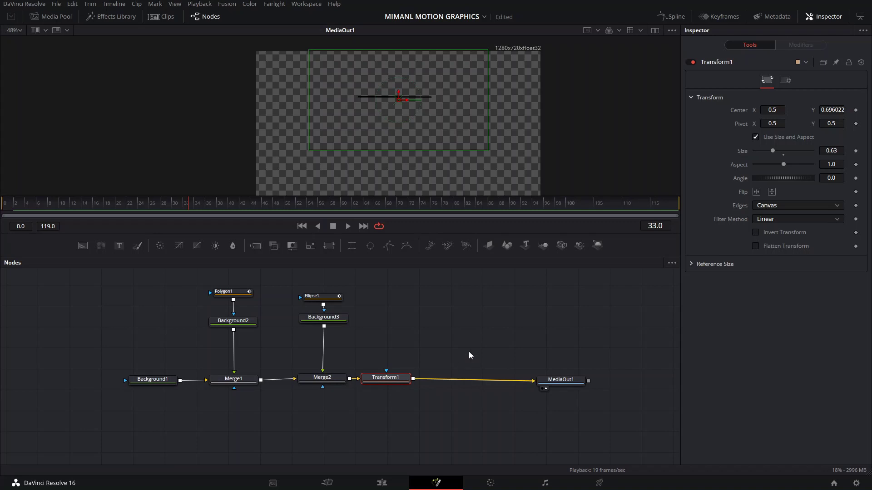
pyautogui.hotkey('shift', 'space')
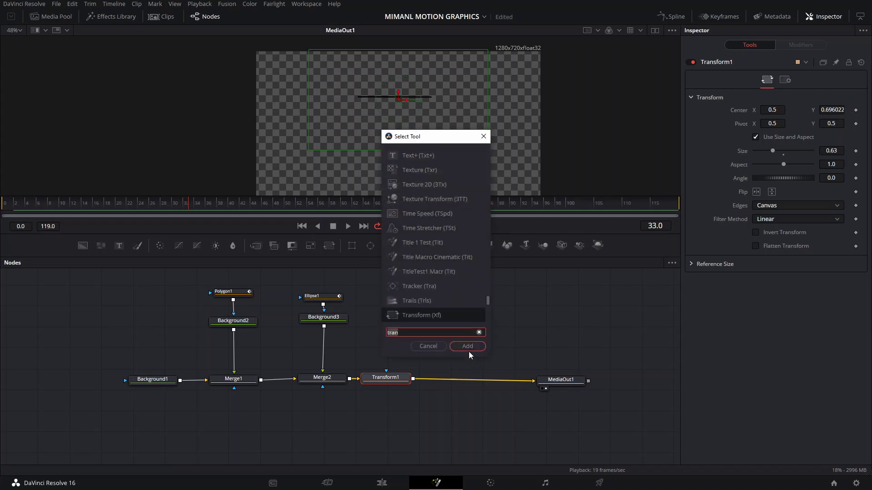
pyautogui.write('du')
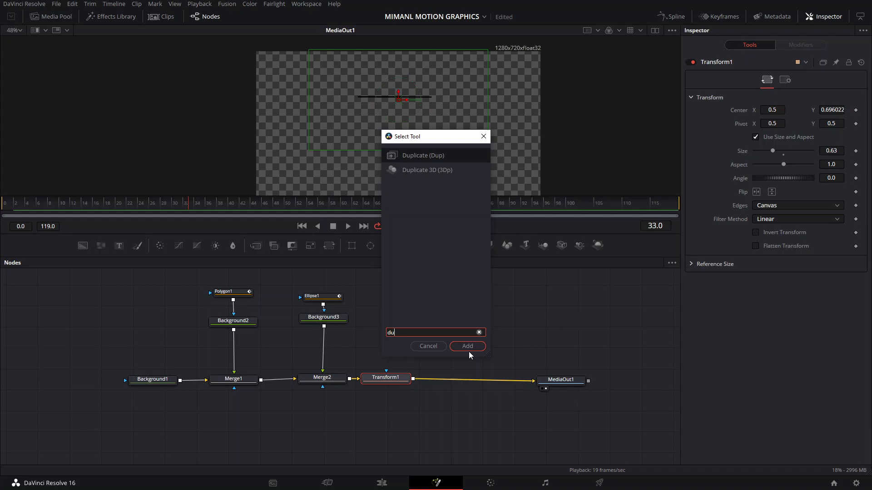
pyautogui.click(426, 155)
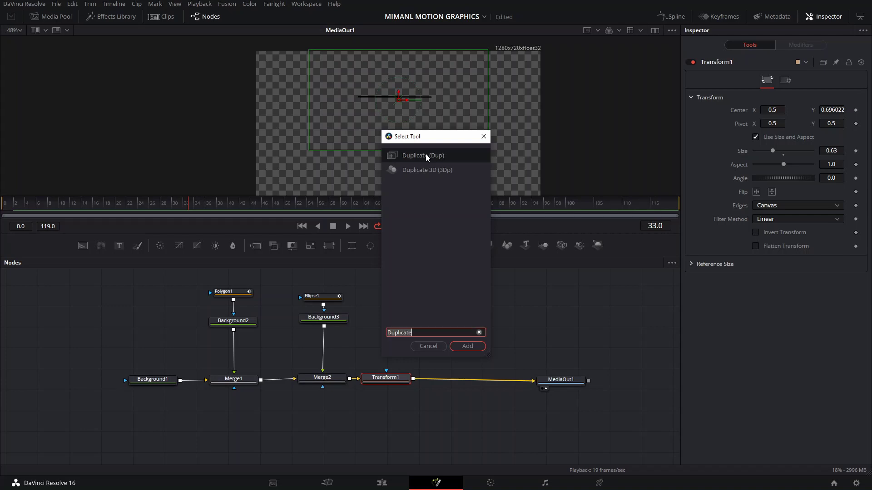
pyautogui.click(477, 347)
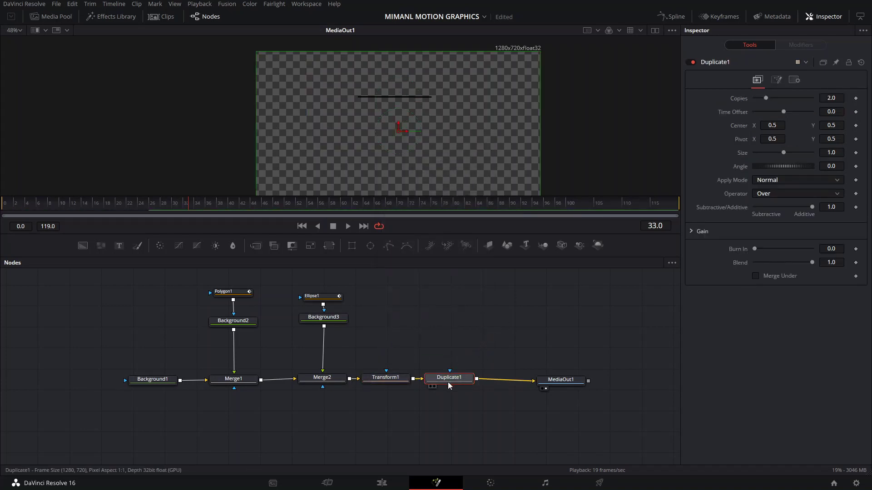
# Set Duplicate1 to 4 copies with an Angle of 90
pyautogui.click(831, 98)
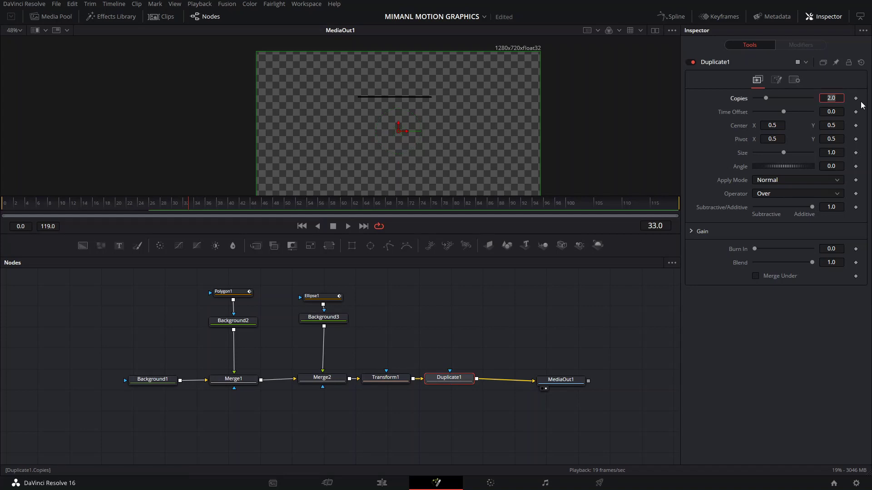
pyautogui.write('4')
pyautogui.press('Tab')
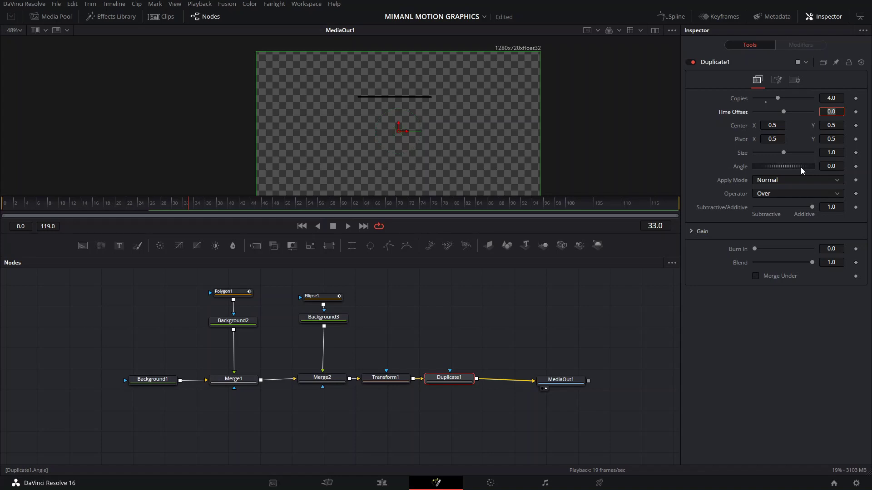
pyautogui.click(837, 166)
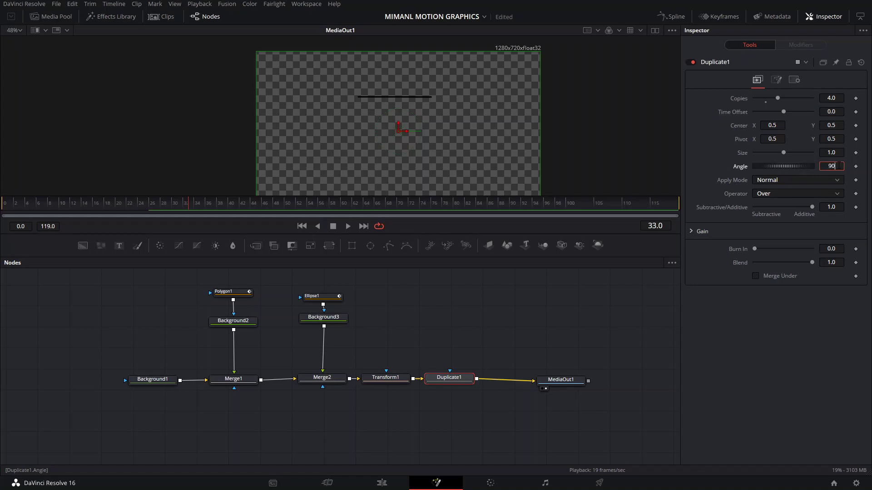
pyautogui.write('90')
pyautogui.press('Return')
# Adjust Duplicate1's Pivot to X 0.4858 and Y 0.4831 so the four lines meet at the square's corners
pyautogui.scroll(4, 434, 100)
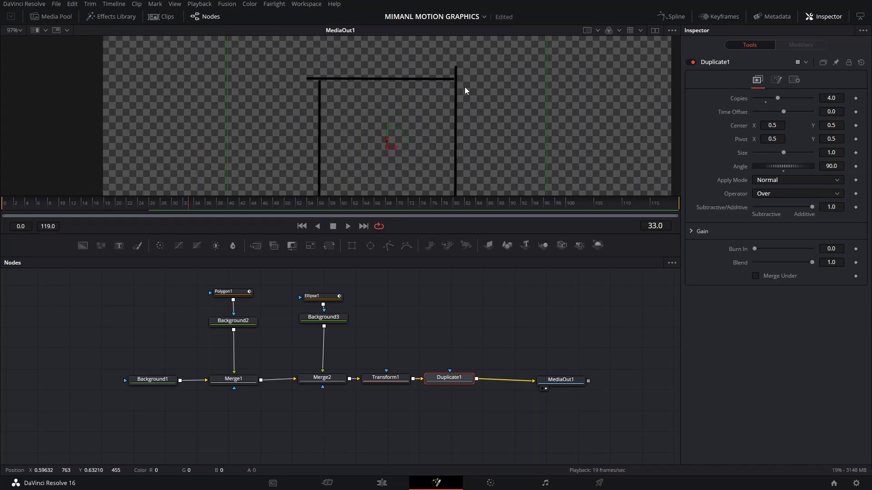
pyautogui.scroll(-2, 459, 91)
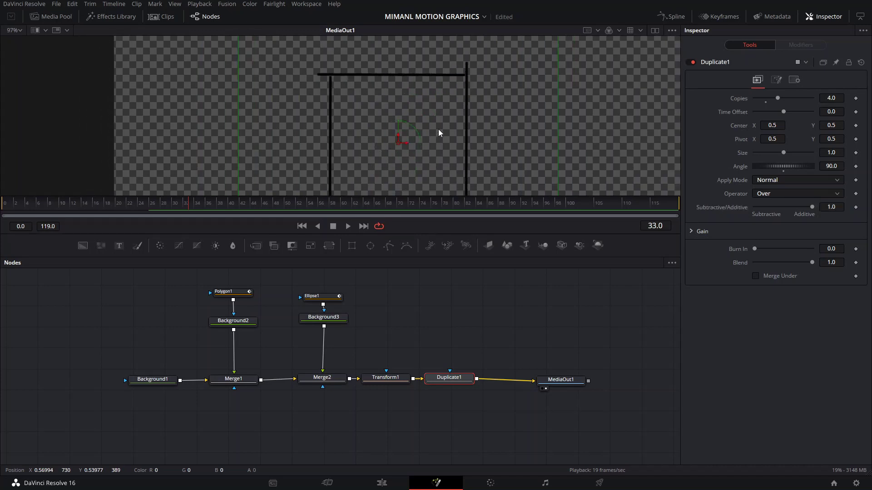
pyautogui.scroll(-1, 429, 114)
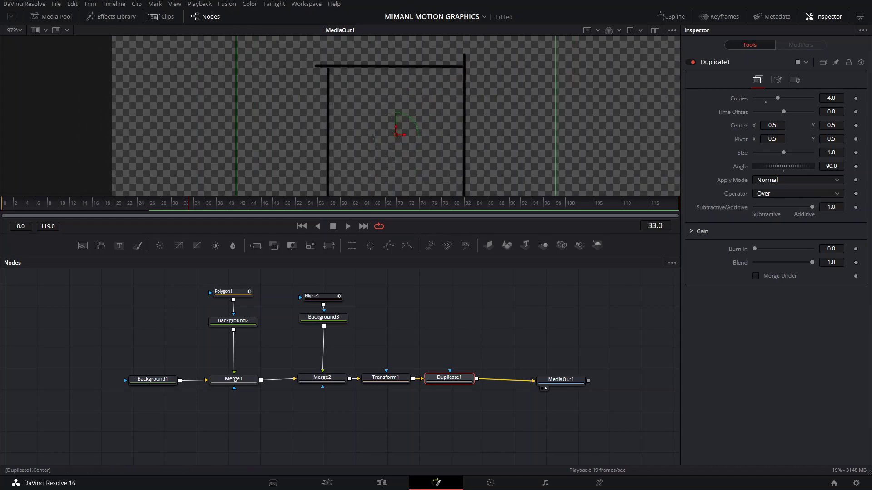
pyautogui.moveTo(772, 139); pyautogui.dragTo(763, 139)
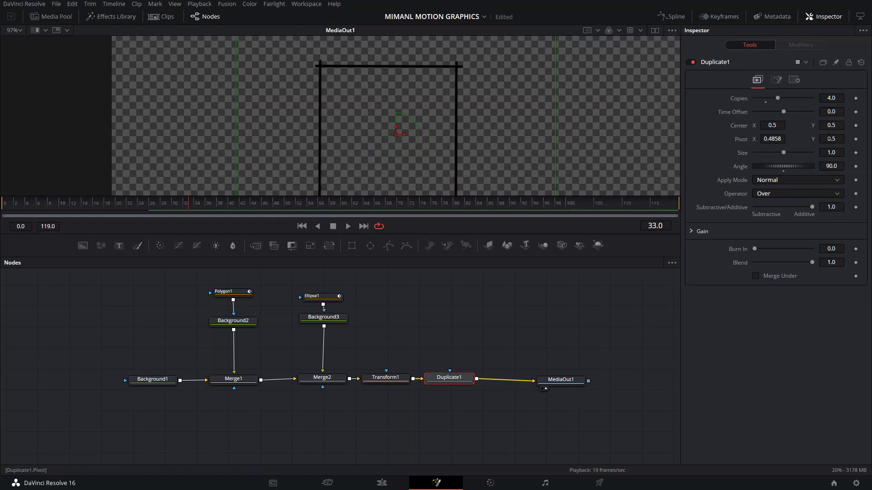
pyautogui.moveTo(829, 135); pyautogui.dragTo(825, 136)
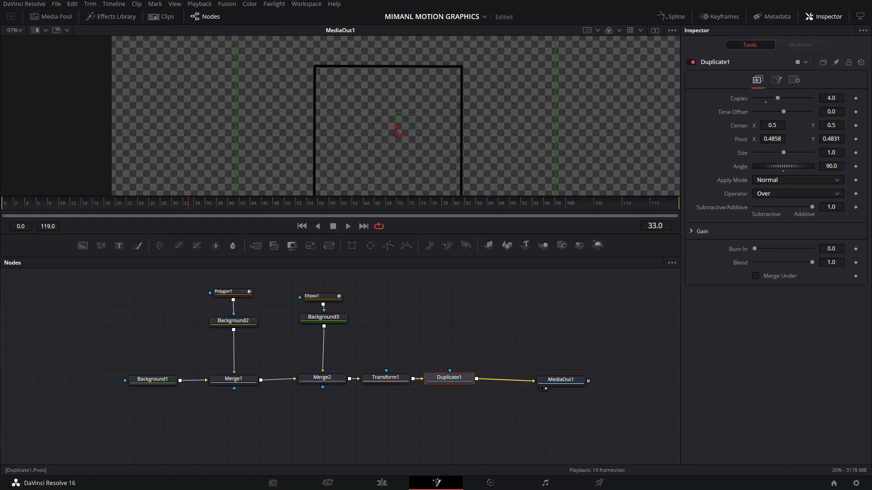
pyautogui.scroll(5, 419, 138)
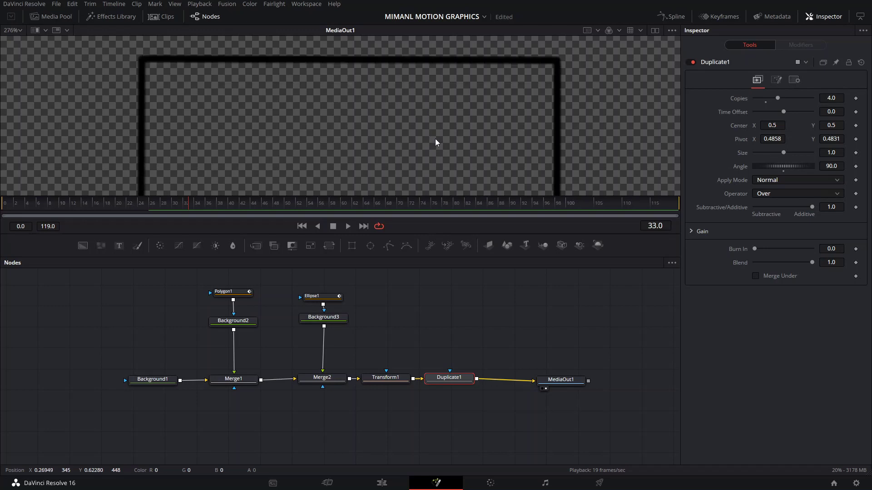
# Play back the four duplicated lines drawing the square, then go to frame 18
pyautogui.scroll(-8, 436, 141)
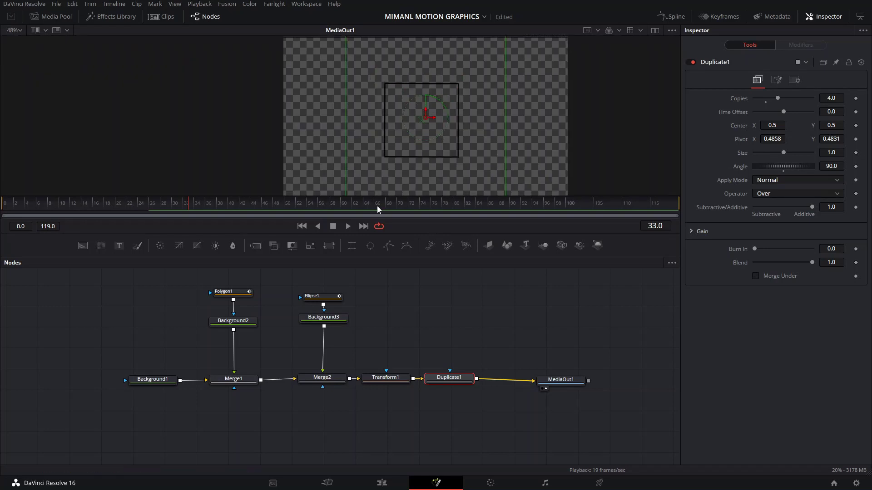
pyautogui.click(348, 226)
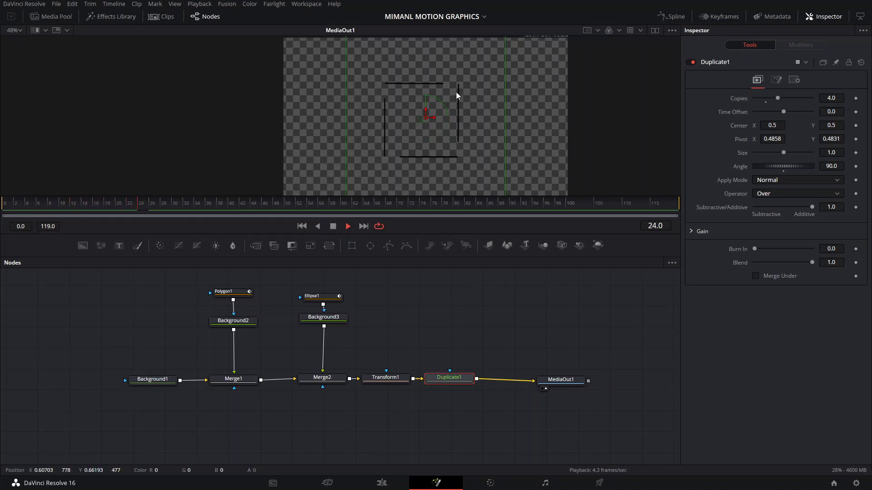
pyautogui.click(108, 205)
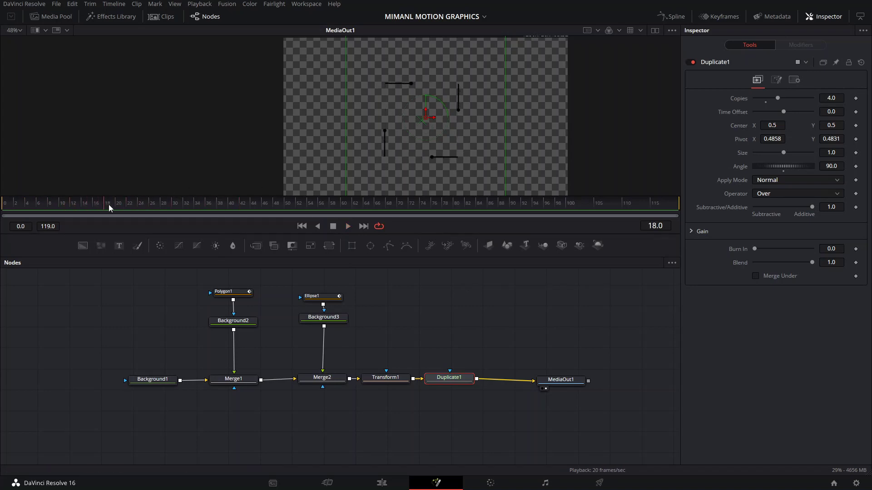
# Go to frame 25 and add a Transform node between Duplicate1 and MediaOut1
pyautogui.moveTo(108, 204); pyautogui.dragTo(138, 205)
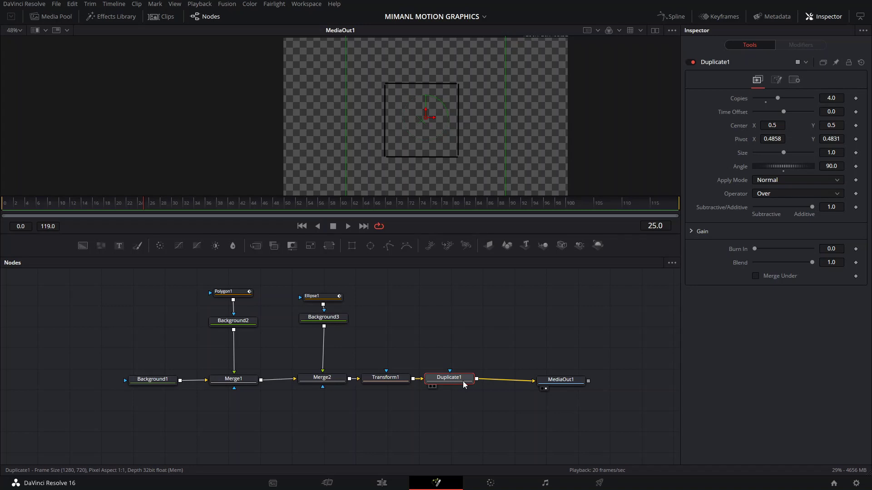
pyautogui.hotkey('shift', 'space')
pyautogui.write('trans')
pyautogui.press('Return')
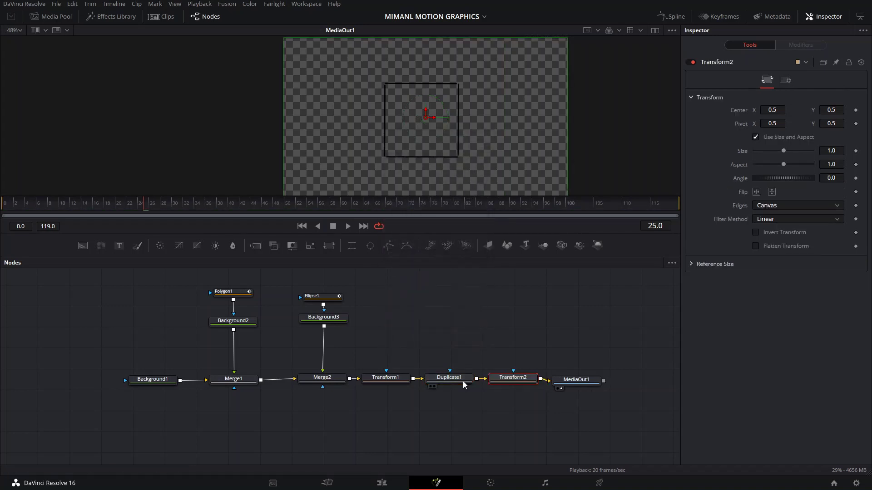
# Keyframe Transform2's Size at 1.0 on frame 25 and 1.569 on frame 35, then check the growth at frame 27
pyautogui.click(856, 151)
pyautogui.click(178, 201)
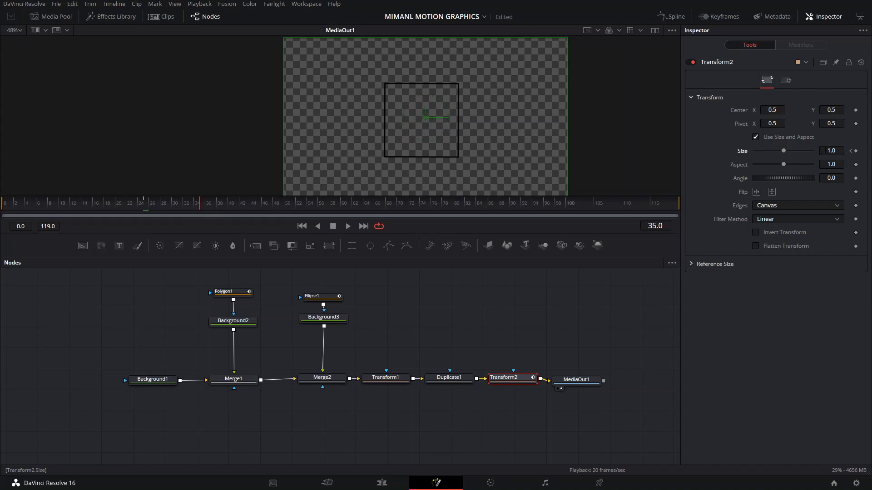
pyautogui.moveTo(831, 151); pyautogui.dragTo(209, 158)
pyautogui.click(145, 208)
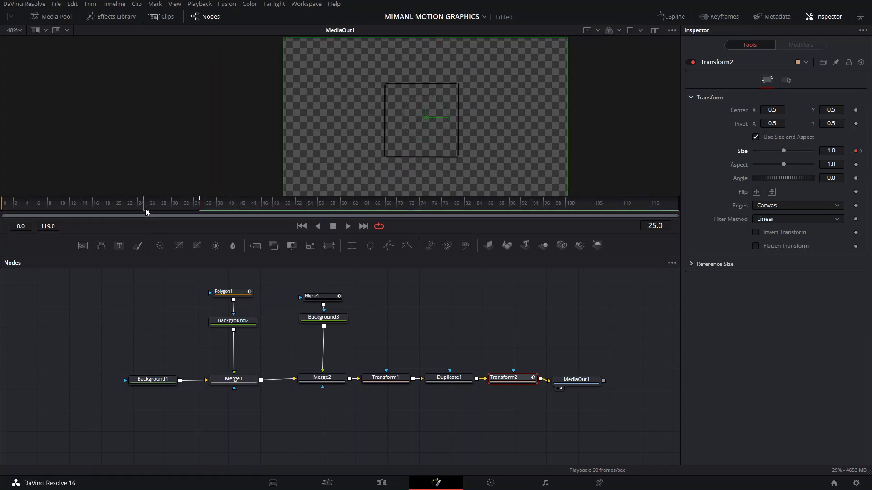
pyautogui.moveTo(143, 208)
pyautogui.mouseDown()
pyautogui.moveTo(191, 204)
pyautogui.moveTo(156, 202)
pyautogui.mouseUp()
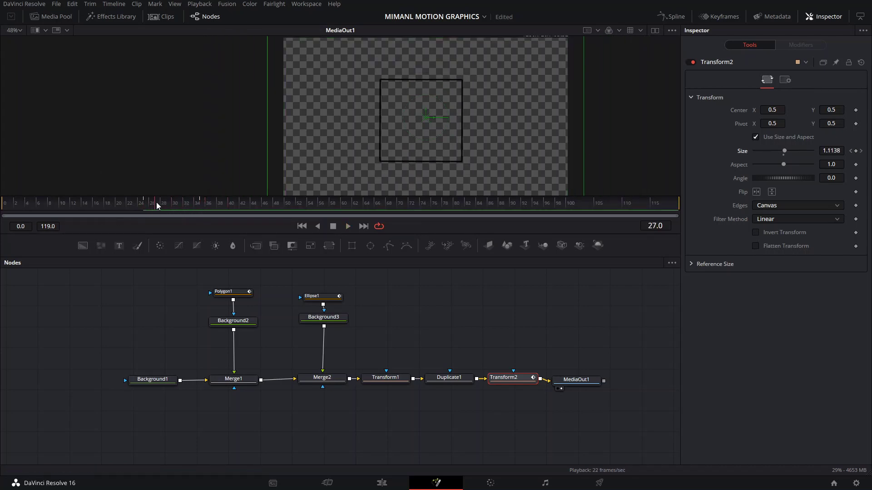
# In the Spline editor, show only Transform2, smooth its Size keyframes and lengthen the first keyframe's handle for a slow start
pyautogui.click(671, 17)
pyautogui.click(671, 263)
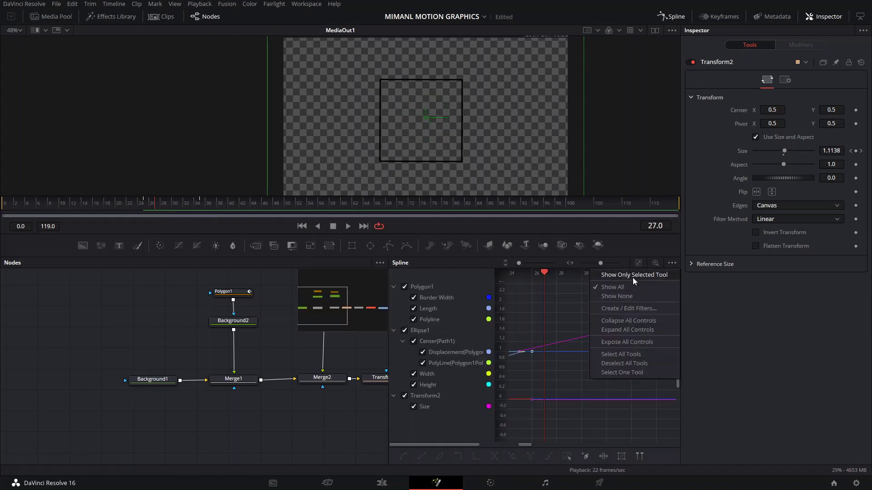
pyautogui.click(633, 277)
pyautogui.scroll(-3, 573, 312)
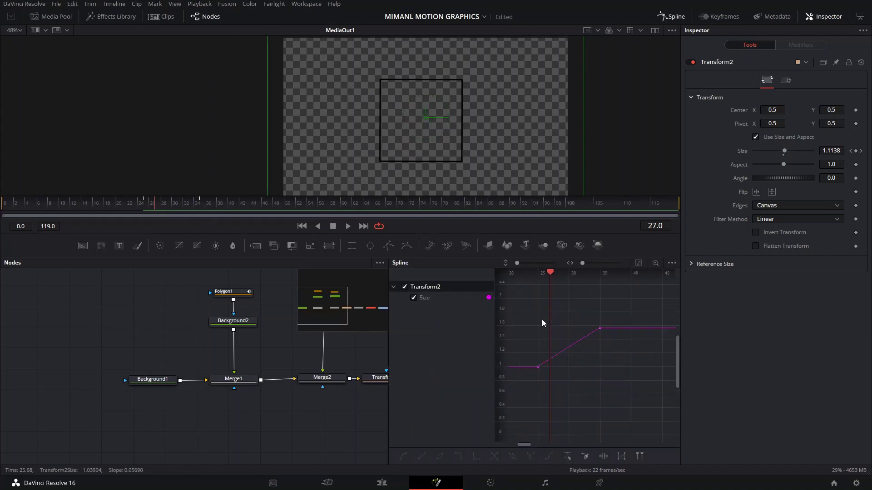
pyautogui.moveTo(523, 296); pyautogui.dragTo(604, 394)
pyautogui.press('s')
pyautogui.moveTo(562, 367); pyautogui.dragTo(592, 368)
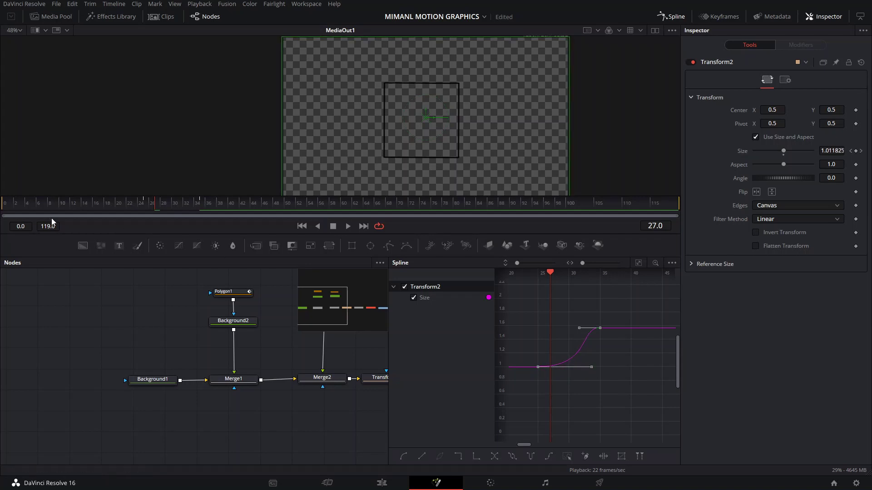
# Slow the growth by moving Transform2's last Size keyframe to frame 44, then close the Spline editor
pyautogui.press('space')
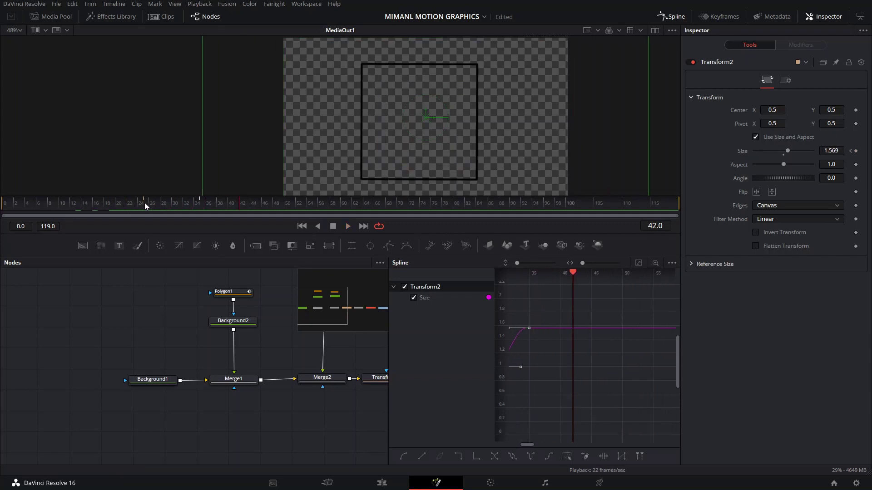
pyautogui.moveTo(144, 202); pyautogui.dragTo(196, 203)
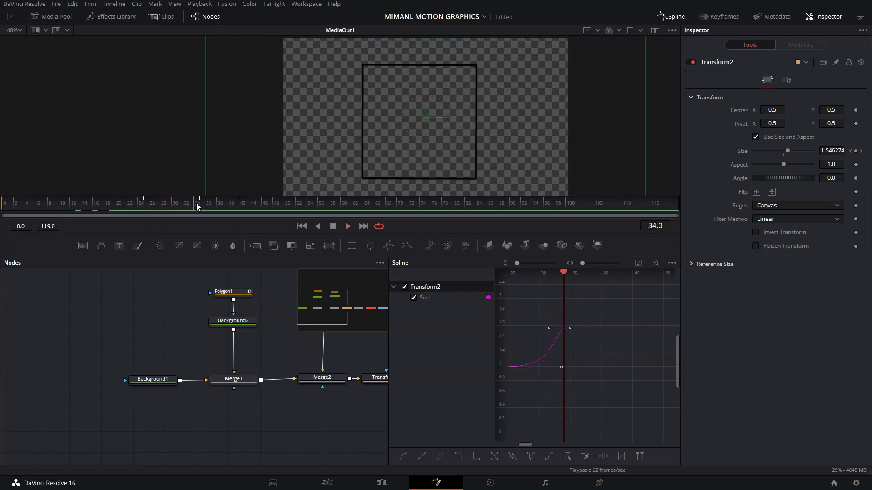
pyautogui.click(588, 318)
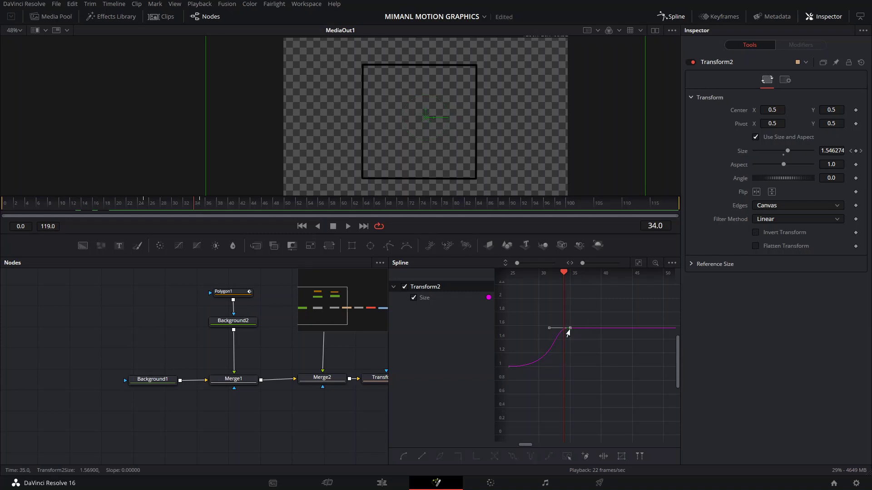
pyautogui.moveTo(570, 327); pyautogui.dragTo(626, 328)
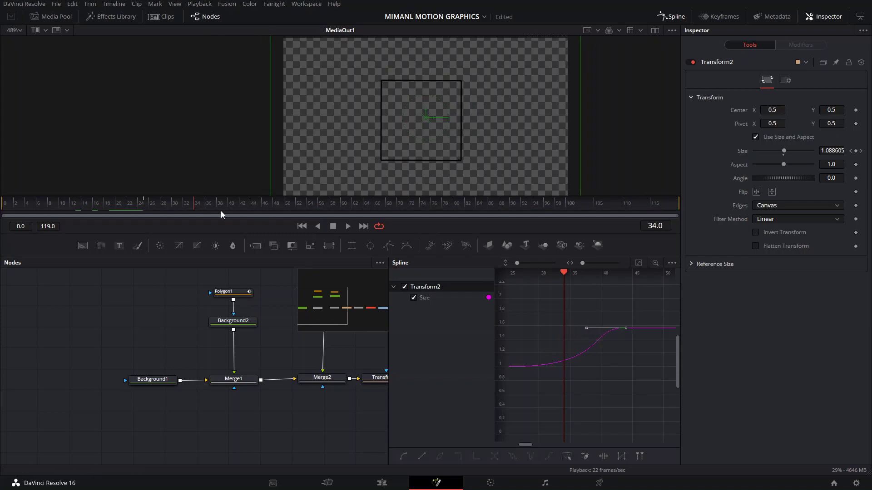
pyautogui.click(143, 205)
pyautogui.press('space')
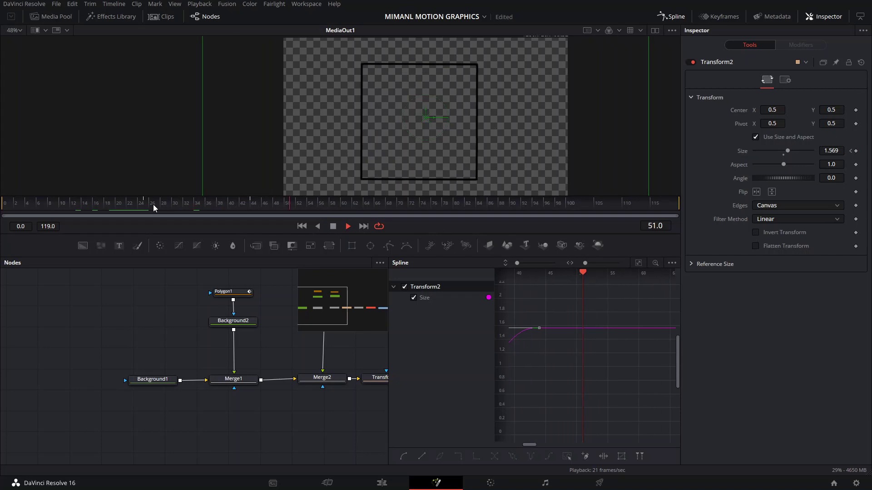
pyautogui.click(150, 200)
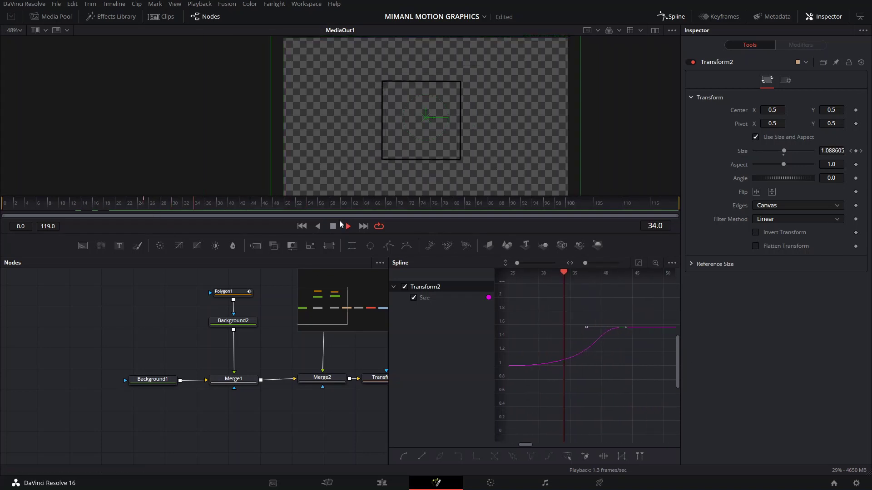
pyautogui.moveTo(592, 314); pyautogui.dragTo(564, 310)
pyautogui.click(673, 17)
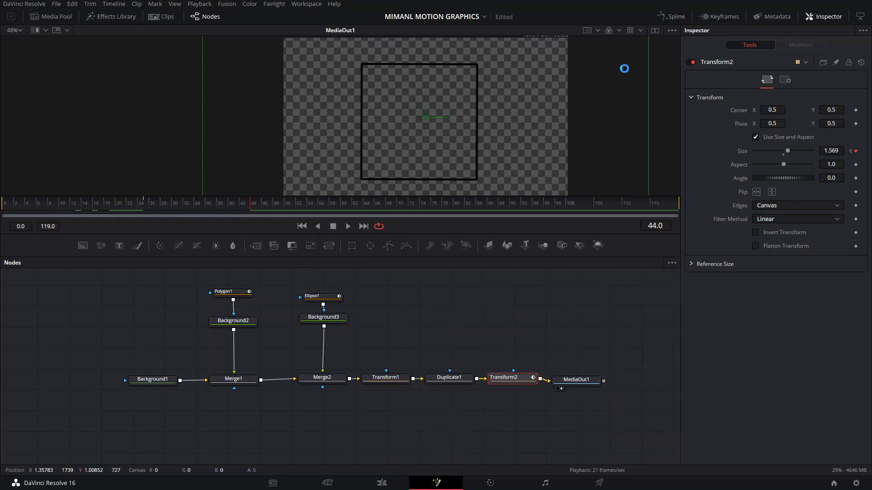
# Review the square's enlargement from frame 25, stopping at frame 43
pyautogui.click(147, 206)
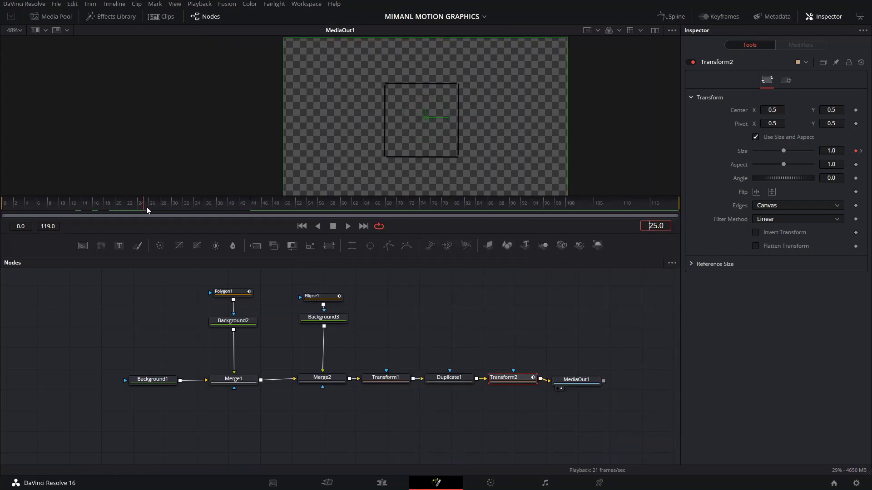
pyautogui.moveTo(146, 206); pyautogui.dragTo(212, 202)
pyautogui.press('space')
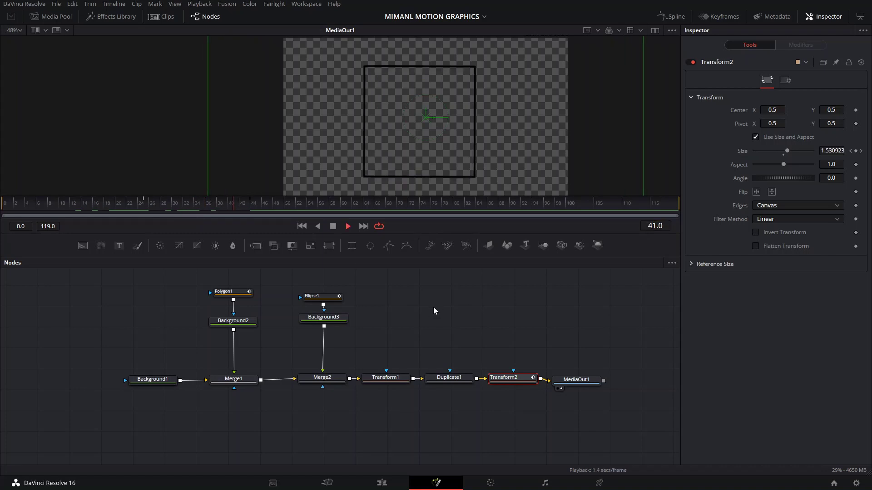
pyautogui.moveTo(153, 202); pyautogui.dragTo(246, 210)
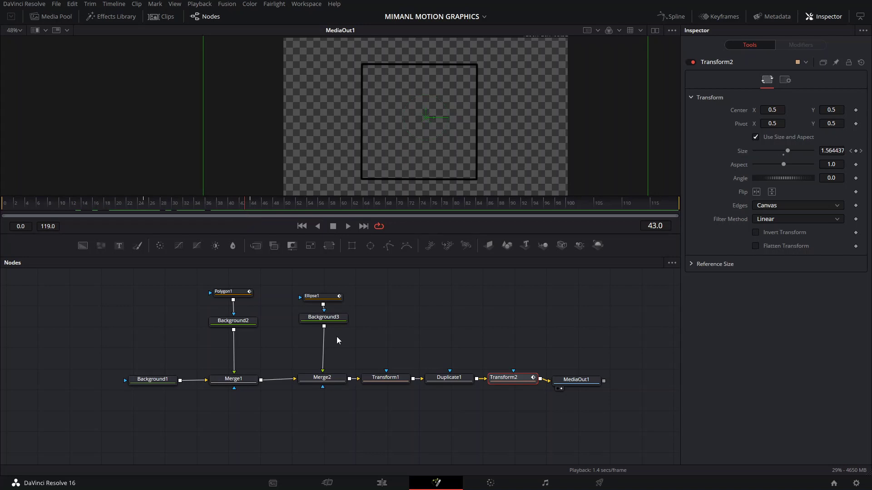
# Try Background3's Alpha and Merge1's Blend as ways to fade out the lines
pyautogui.click(328, 320)
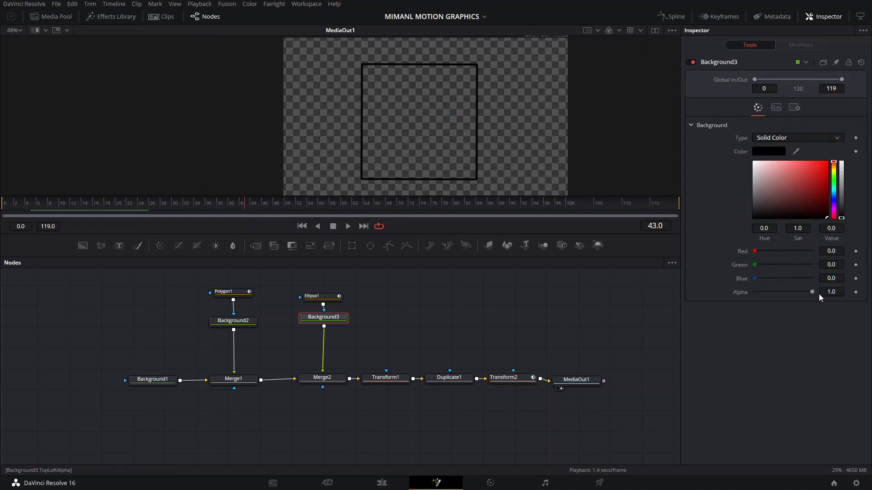
pyautogui.moveTo(812, 292)
pyautogui.mouseDown()
pyautogui.moveTo(743, 300)
pyautogui.moveTo(817, 293)
pyautogui.mouseUp()
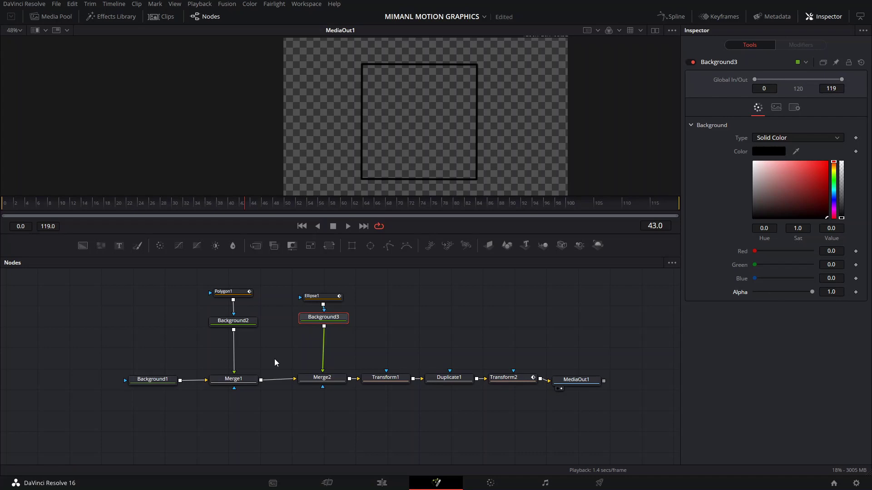
pyautogui.moveTo(234, 201); pyautogui.dragTo(208, 203)
pyautogui.click(249, 377)
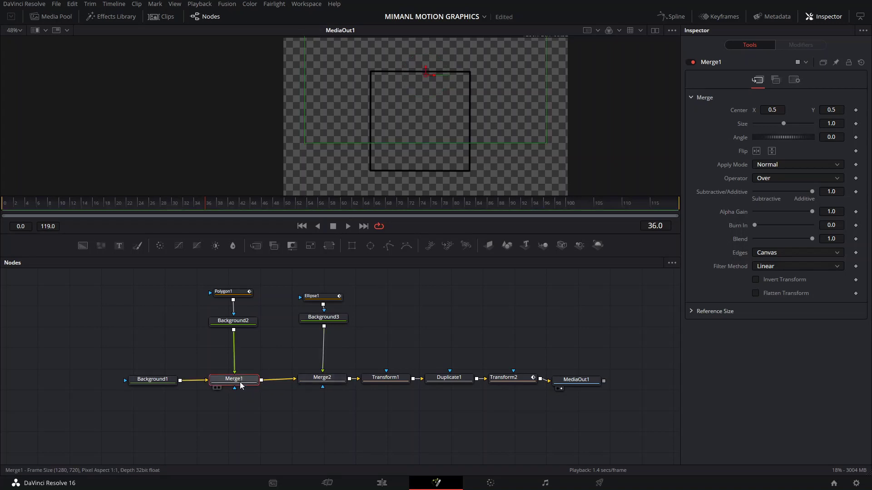
pyautogui.click(795, 81)
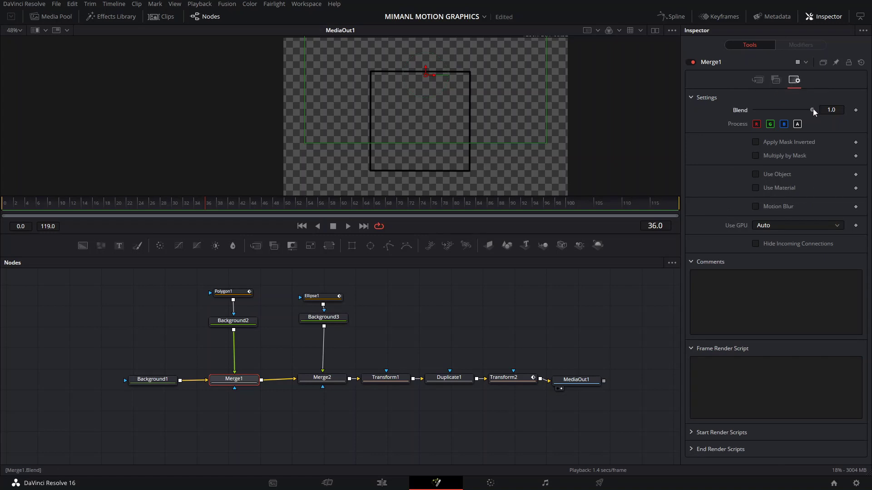
pyautogui.moveTo(812, 110); pyautogui.dragTo(826, 123)
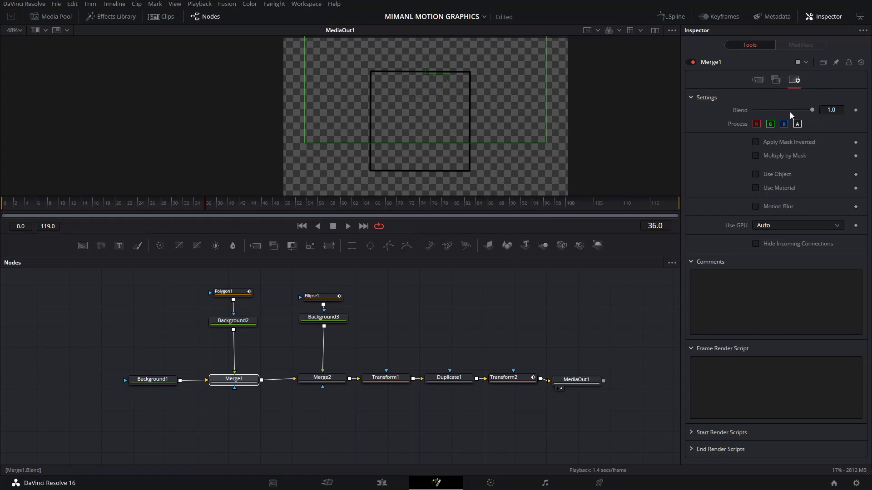
pyautogui.moveTo(382, 288); pyautogui.dragTo(189, 328)
# Find the start of the enlargement and keyframe Merge1's Blend at 1.0 on frame 29
pyautogui.click(138, 205)
pyautogui.moveTo(139, 207); pyautogui.dragTo(168, 202)
pyautogui.click(505, 376)
pyautogui.click(211, 205)
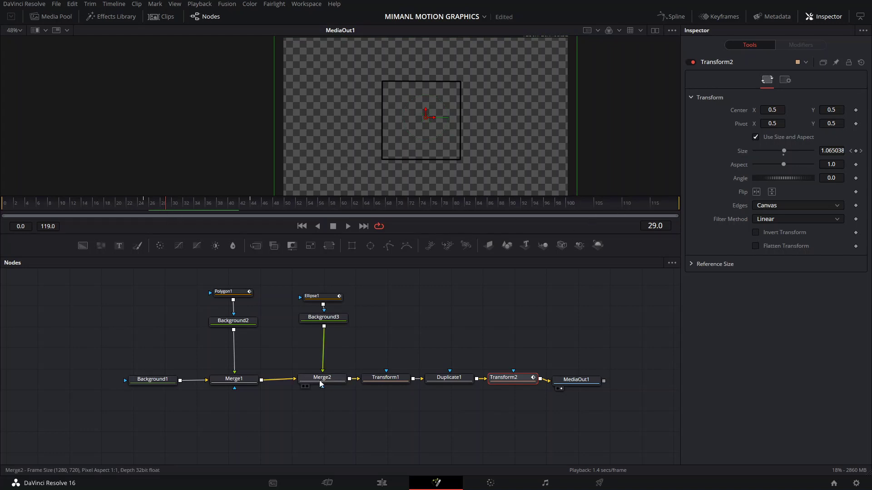
pyautogui.click(234, 379)
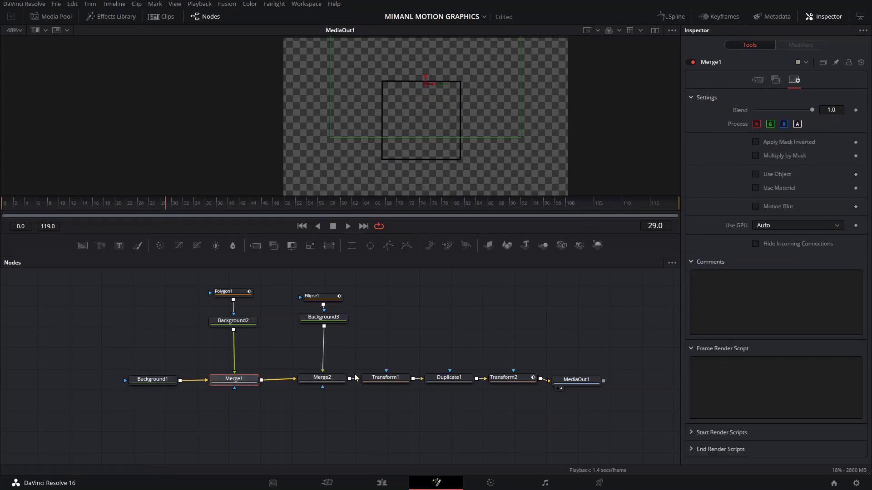
pyautogui.click(855, 111)
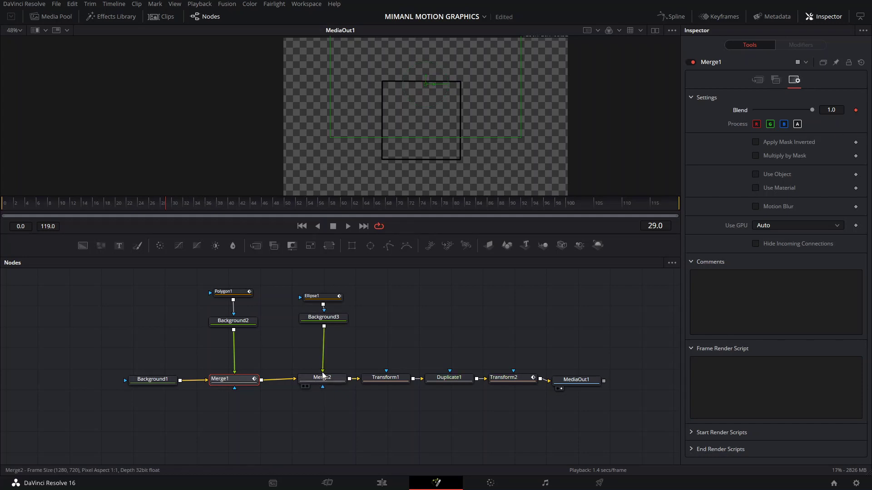
# Go to frame 41, near the end of the enlargement, and set Merge1's Blend to 0.0
pyautogui.moveTo(196, 208); pyautogui.dragTo(238, 208)
pyautogui.click(503, 377)
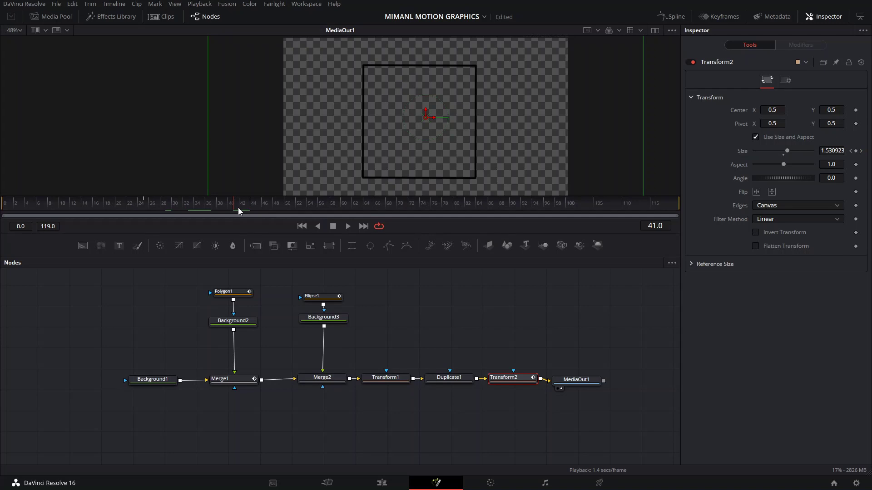
pyautogui.click(249, 380)
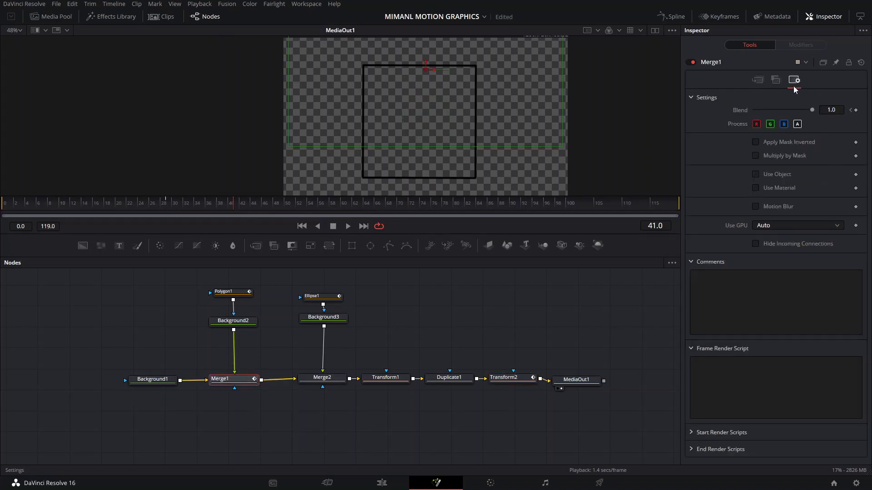
pyautogui.moveTo(812, 110); pyautogui.dragTo(744, 115)
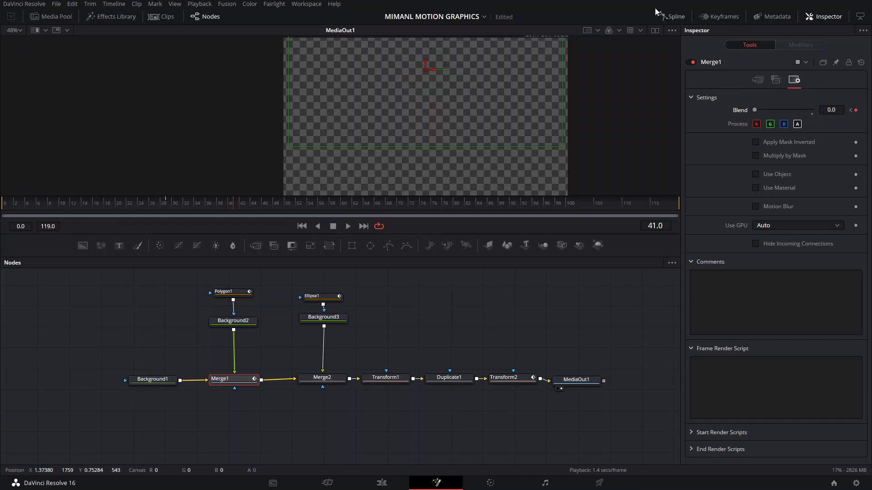
# Smooth Merge1's Blend keyframes in the Spline editor, then close the editor
pyautogui.click(671, 17)
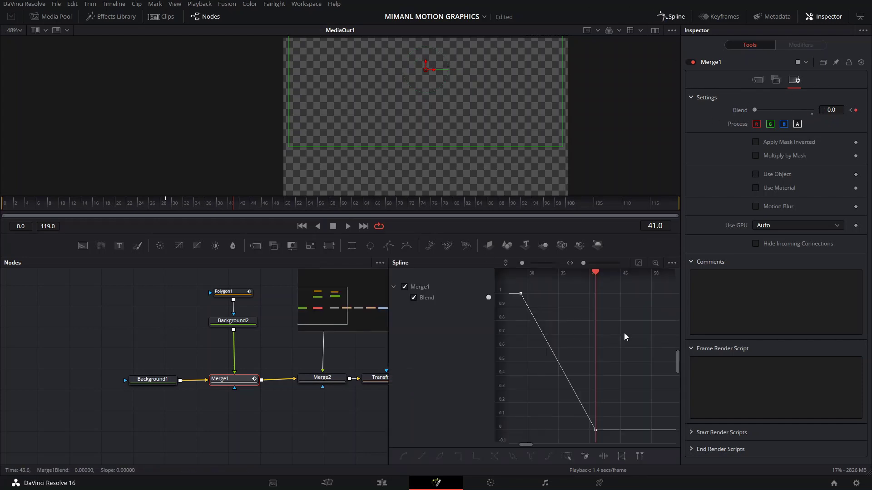
pyautogui.moveTo(624, 291); pyautogui.dragTo(525, 451)
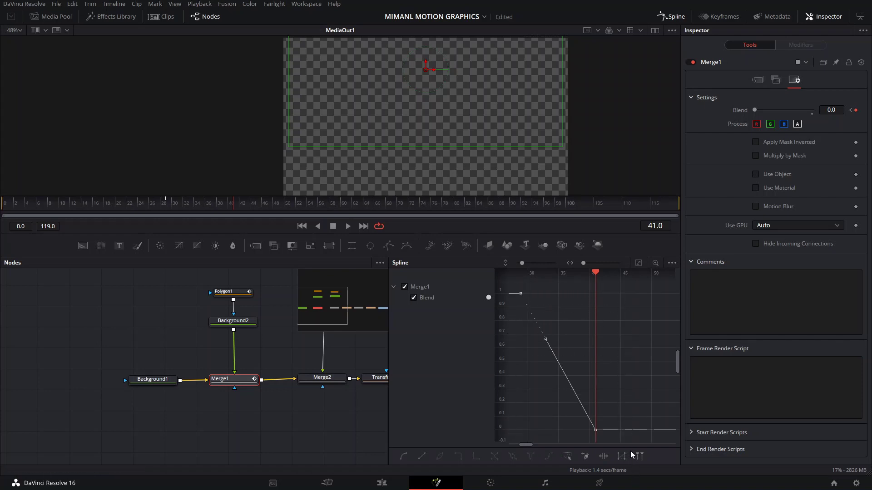
pyautogui.press('s')
pyautogui.click(671, 17)
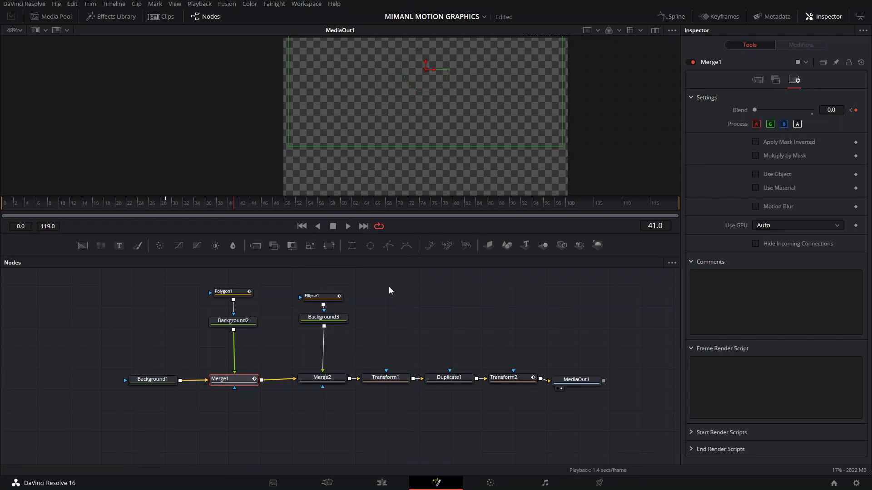
# Play back the square growing and fading out from about frame 29, stopping at frame 36
pyautogui.moveTo(173, 204); pyautogui.dragTo(167, 206)
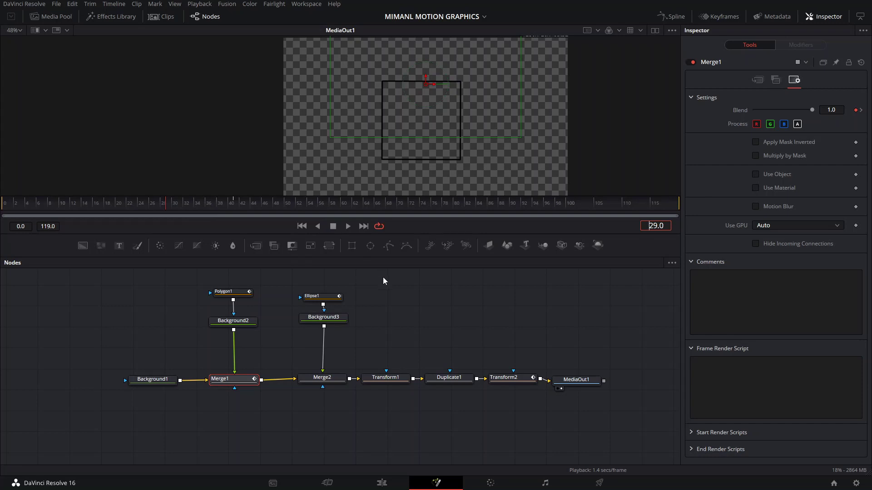
pyautogui.click(430, 329)
pyautogui.press('space')
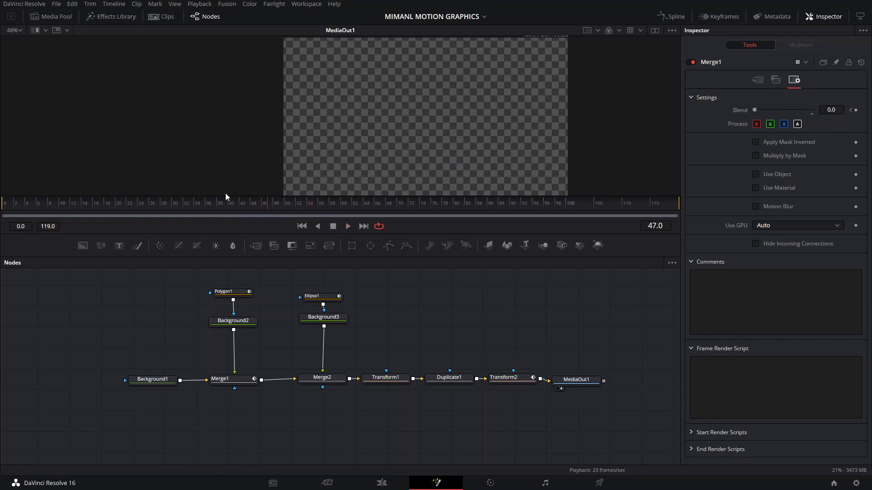
pyautogui.click(172, 205)
pyautogui.press('space')
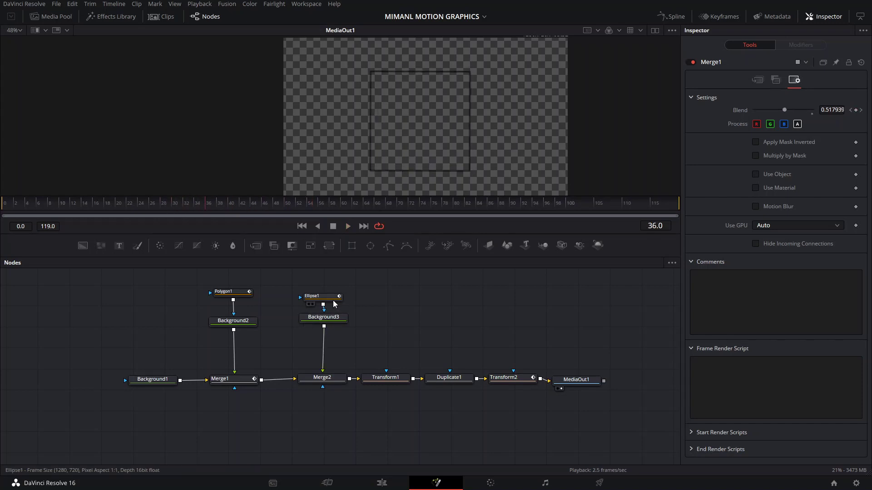
# Go to frame 26 and set the Width and Height of Ellipse1 to 0.0
pyautogui.click(335, 297)
pyautogui.click(151, 205)
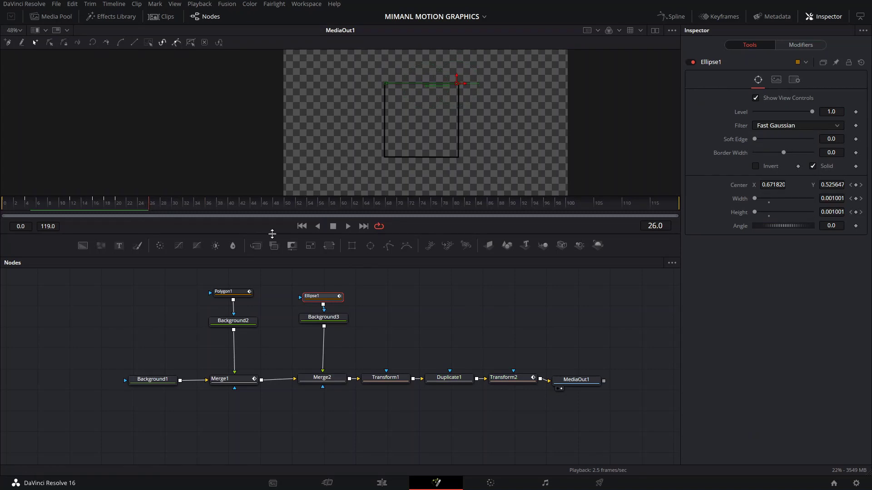
pyautogui.click(829, 198)
pyautogui.write('0.6419416')
pyautogui.press('Return')
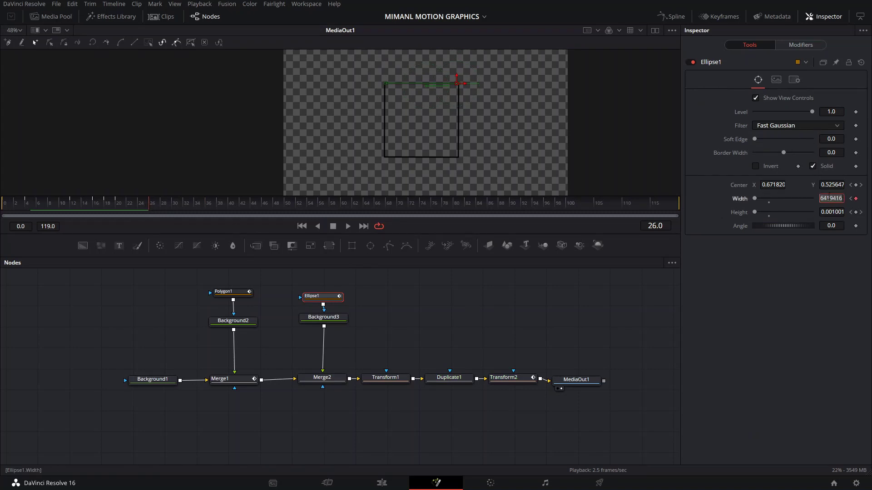
pyautogui.write('0')
pyautogui.click(825, 210)
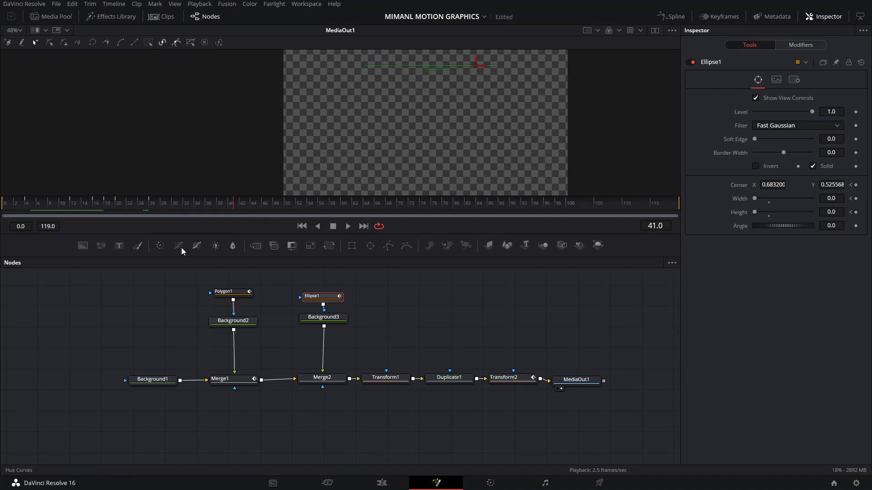
# Play back the square being drawn, growing and fading out from about frame 21, stopping at frame 39
pyautogui.click(120, 203)
pyautogui.press('space')
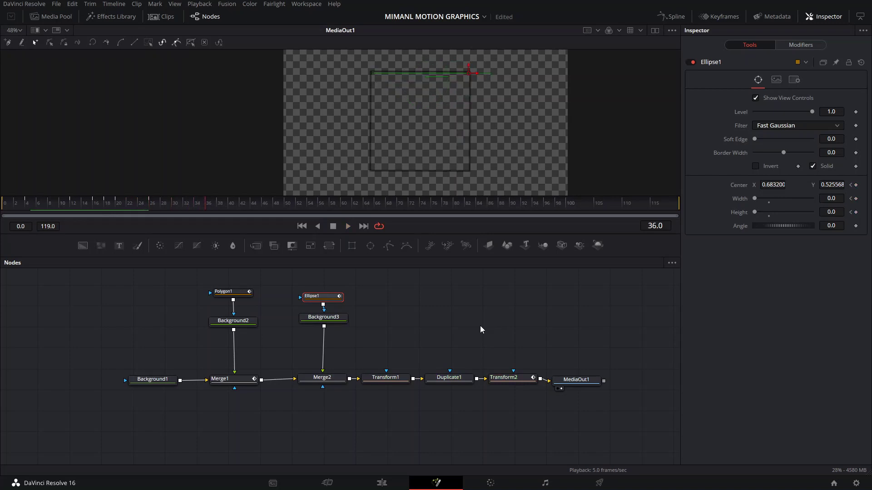
pyautogui.press('space')
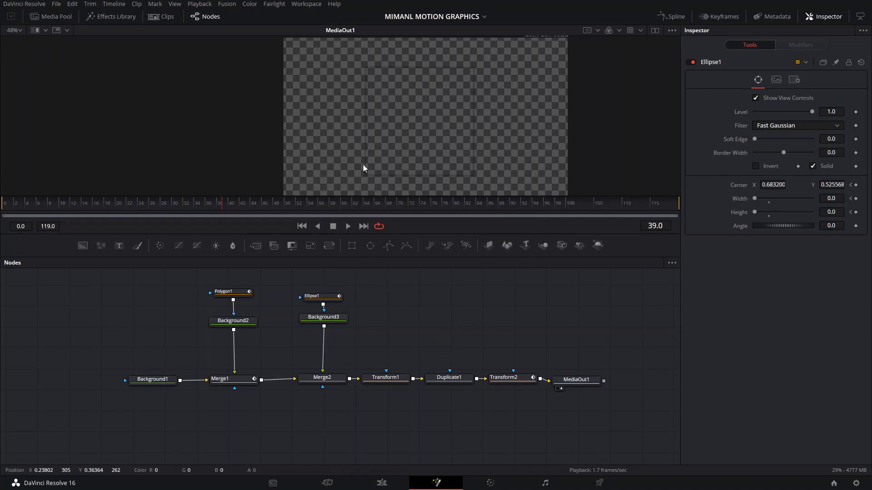
pyautogui.click(449, 378)
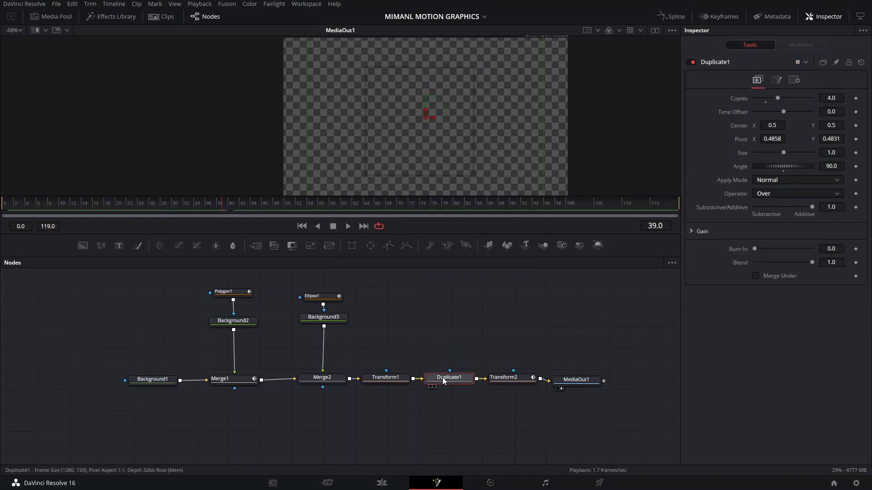
pyautogui.click(830, 97)
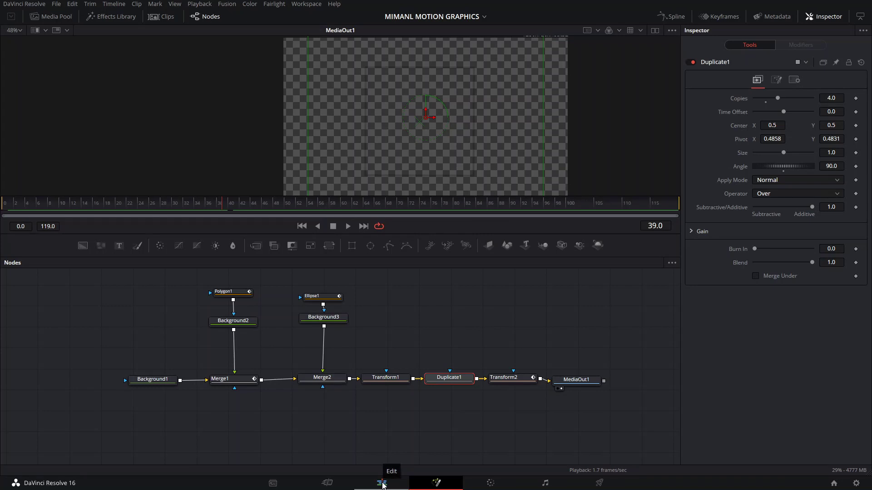
pyautogui.moveTo(243, 270); pyautogui.dragTo(320, 393)
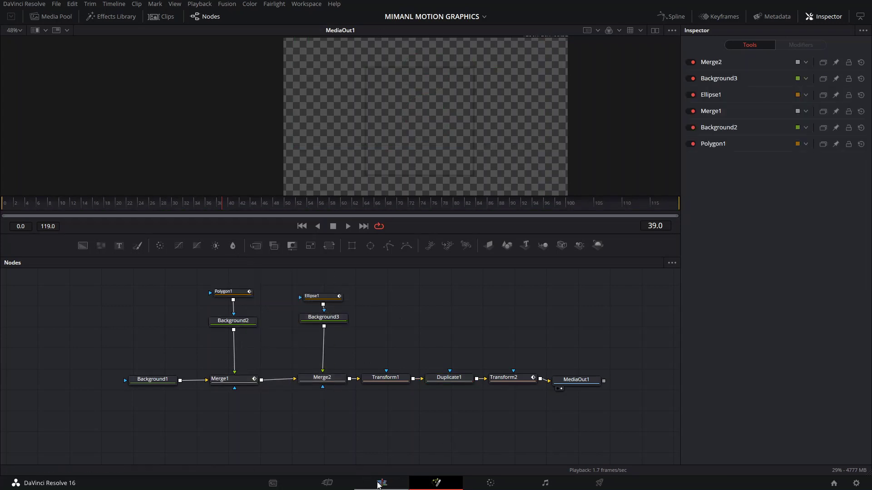
pyautogui.click(314, 296)
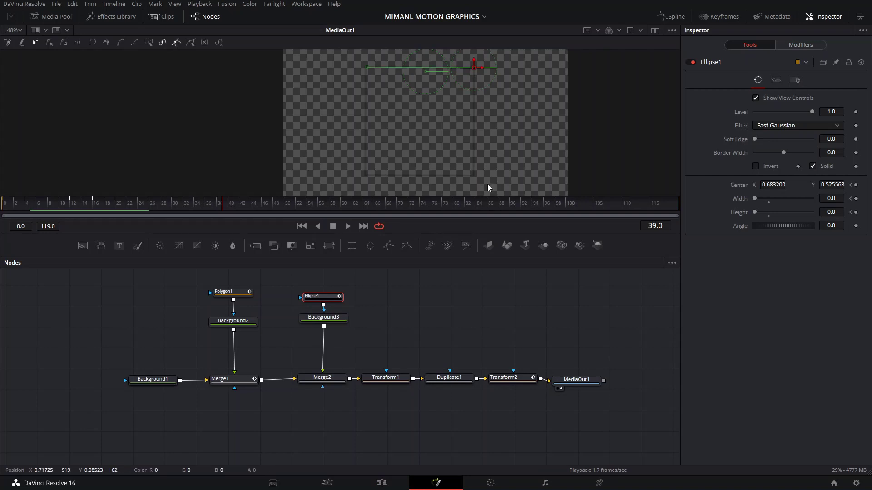
pyautogui.moveTo(352, 51); pyautogui.dragTo(484, 88)
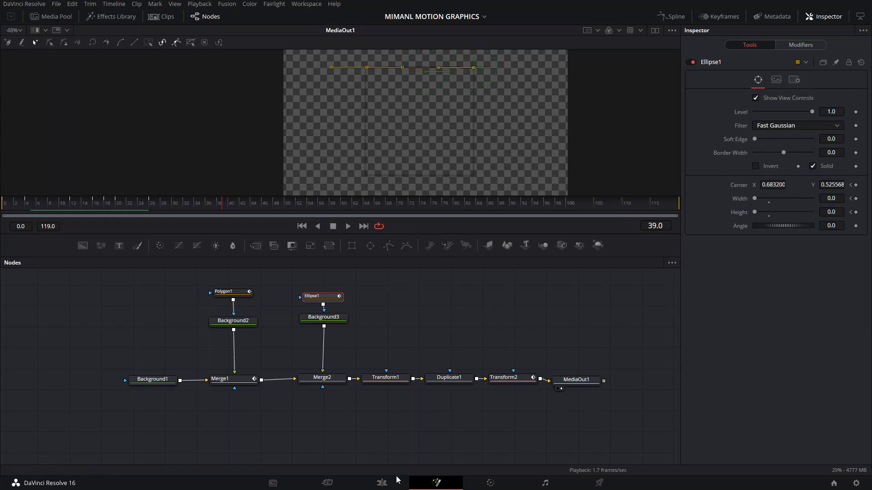
# Switch to the Edit page, save the project, and extend the last white background clip on Video 1 to about 00:00:26:04
pyautogui.click(381, 482)
pyautogui.hotkey('ctrl', 's')
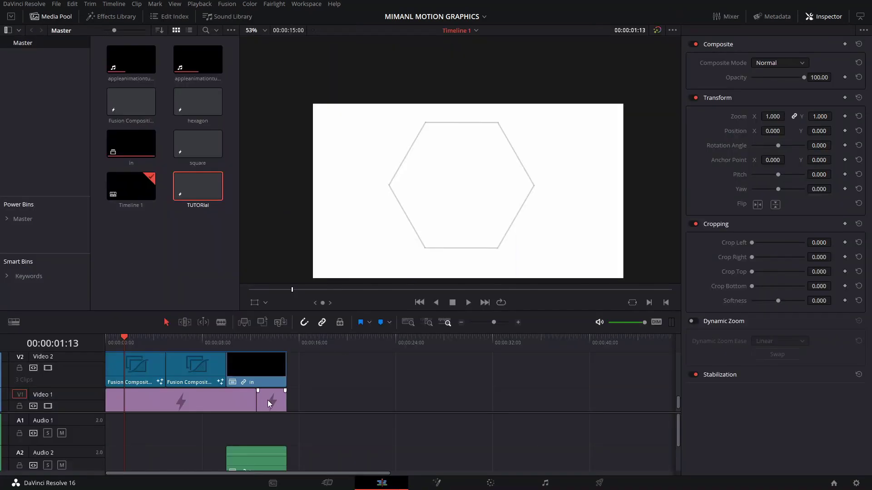
pyautogui.moveTo(286, 403); pyautogui.dragTo(431, 408)
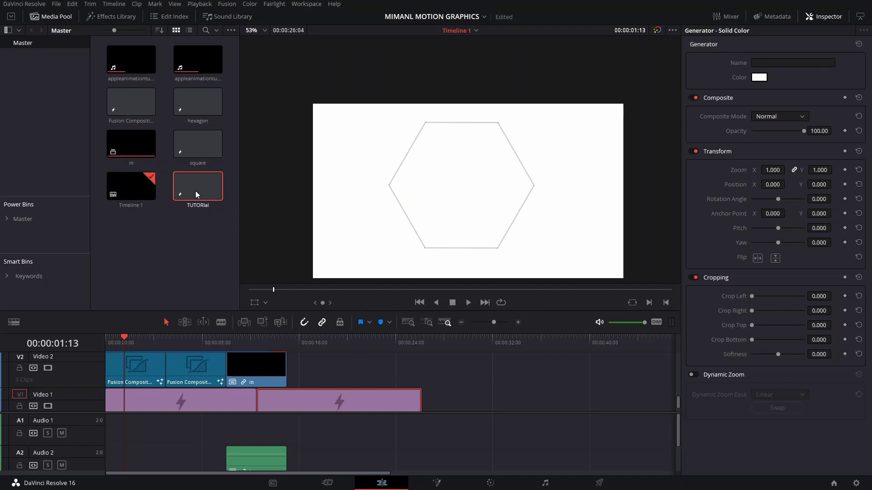
# Place the TUTORIAL composition on Video 2 at about 00:00:16:08, after the existing clips and above the white background
pyautogui.moveTo(195, 191); pyautogui.dragTo(302, 372)
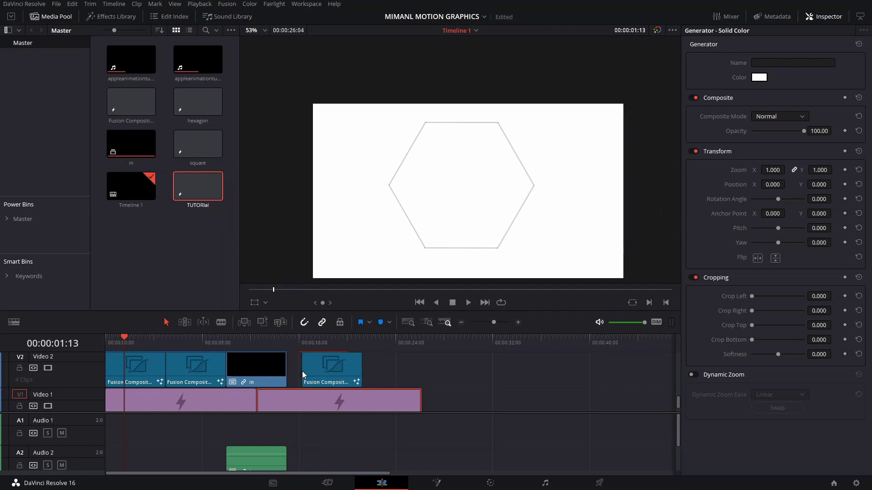
pyautogui.click(314, 361)
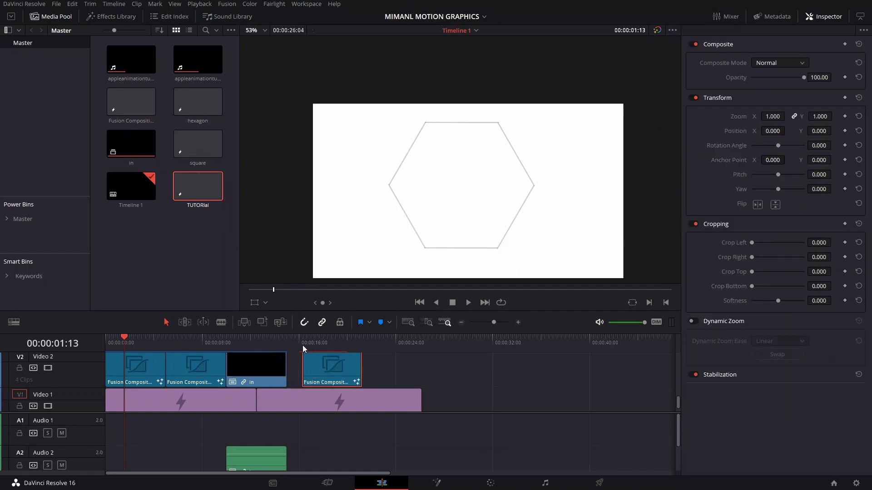
# Play and scrub the TUTORIAL clip on the timeline to examine how the square is drawn and enlarged, ending at 00:00:17:14
pyautogui.click(302, 345)
pyautogui.press('space')
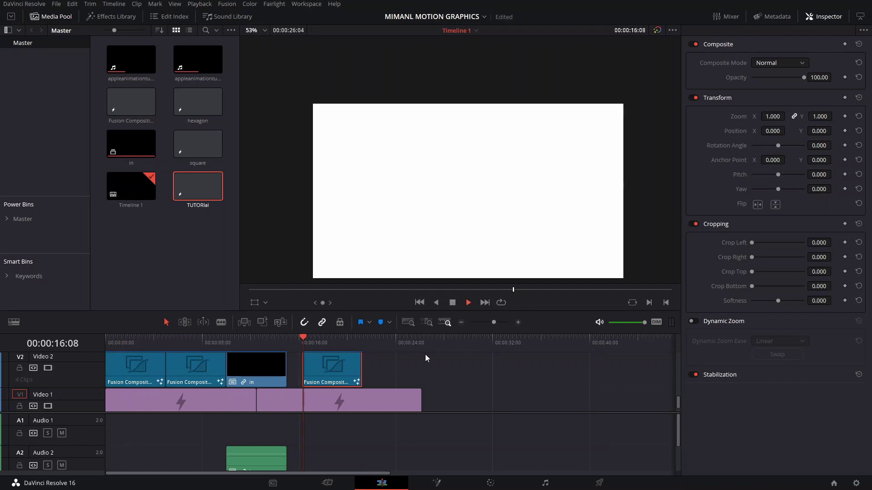
pyautogui.moveTo(318, 342); pyautogui.dragTo(303, 343)
pyautogui.press('space')
pyautogui.click(303, 342)
pyautogui.press('space')
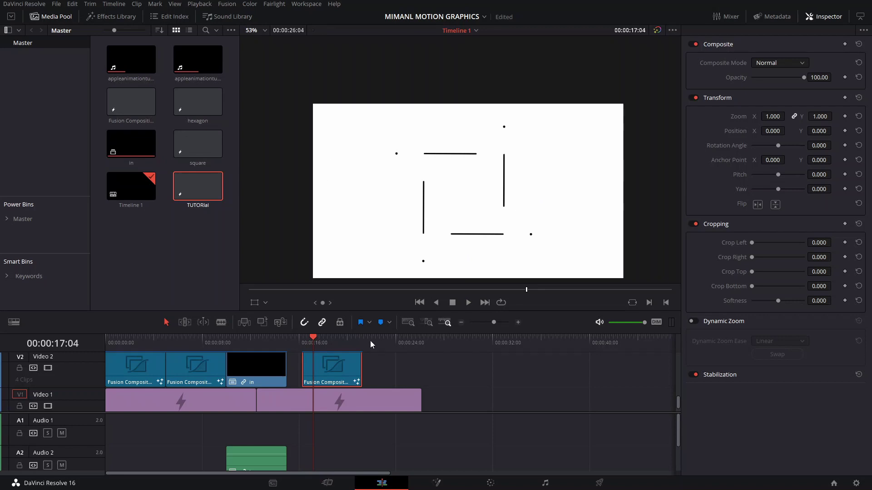
pyautogui.click(315, 347)
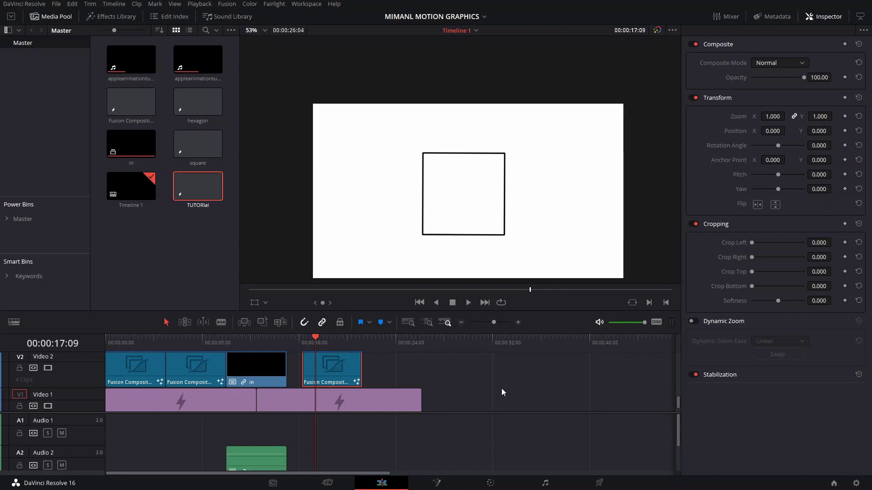
pyautogui.moveTo(436, 383); pyautogui.dragTo(548, 372)
pyautogui.moveTo(324, 342)
pyautogui.mouseDown()
pyautogui.moveTo(310, 347)
pyautogui.moveTo(318, 348)
pyautogui.mouseUp()
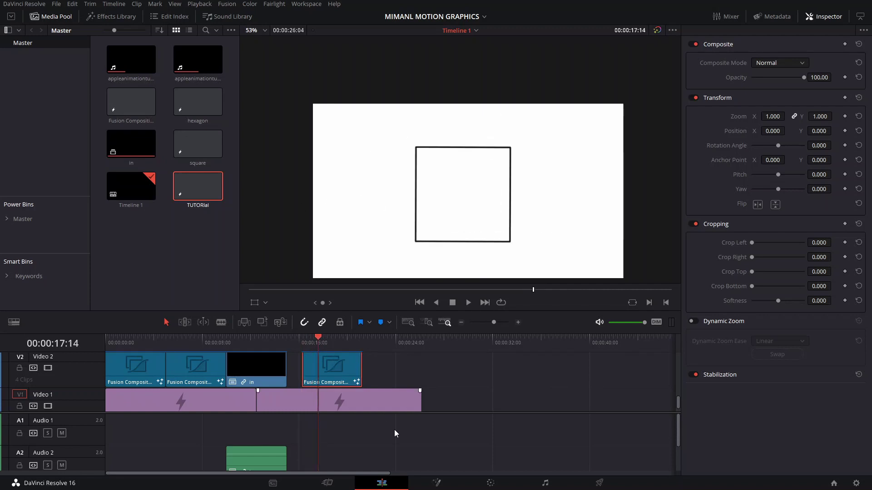
# Return to the Fusion page and remove Path1 from the Center of Ellipse1
pyautogui.click(436, 484)
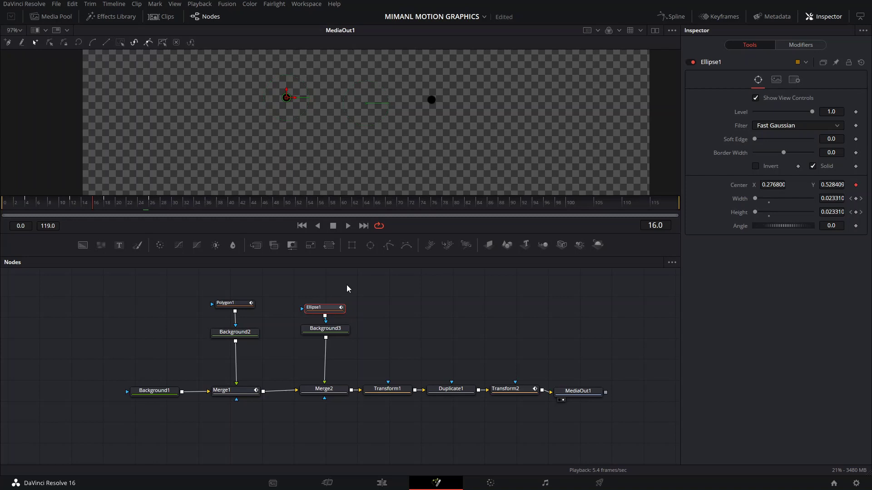
pyautogui.hotkey('ctrl', 'f')
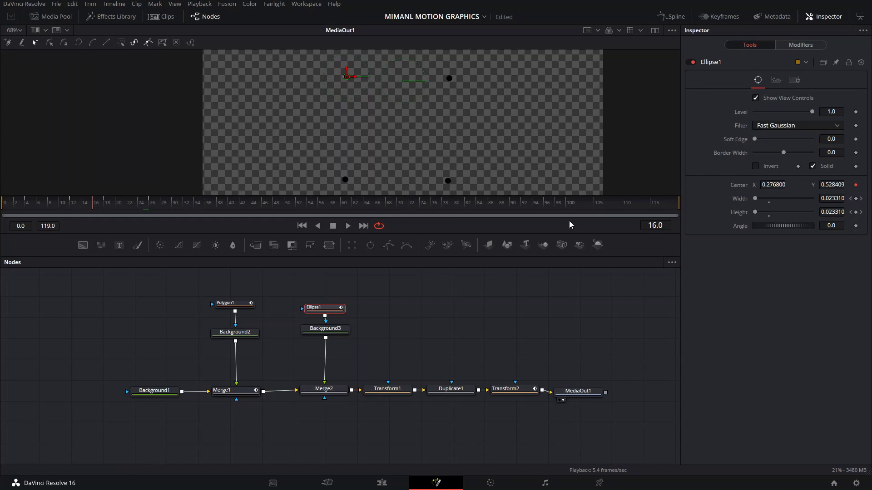
pyautogui.rightClick(742, 183)
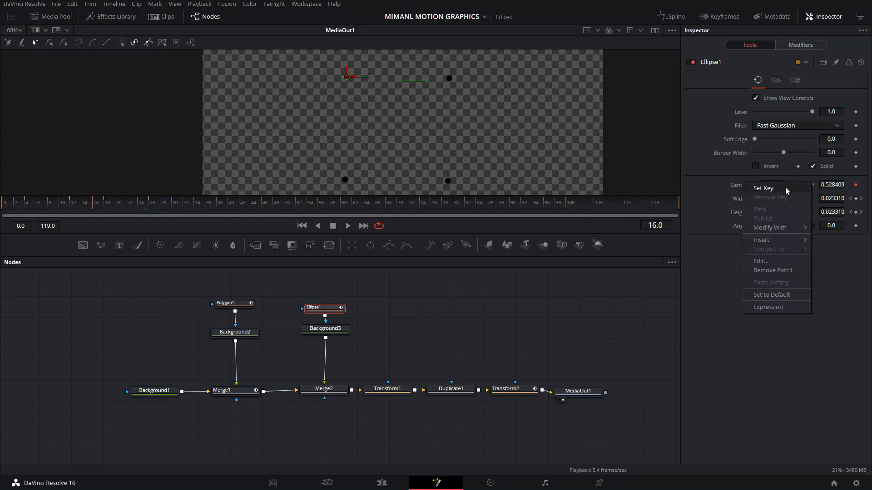
pyautogui.click(788, 273)
pyautogui.scroll(5, 402, 136)
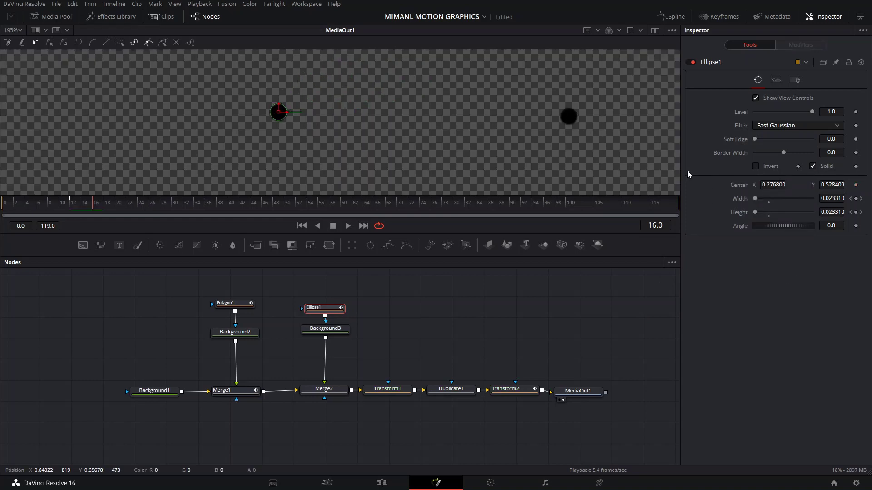
# Animate the Center of Ellipse1 at frame 16 and remove the Displacement keyframe from its Path1 modifier
pyautogui.rightClick(747, 189)
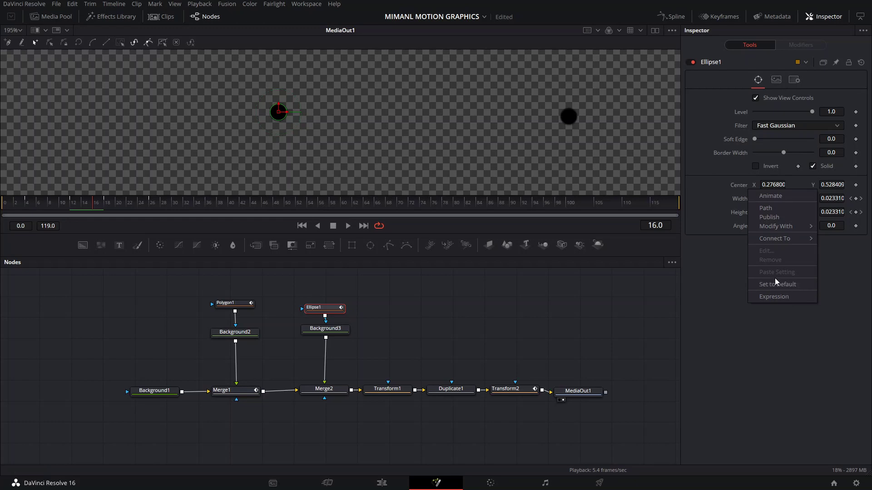
pyautogui.click(782, 196)
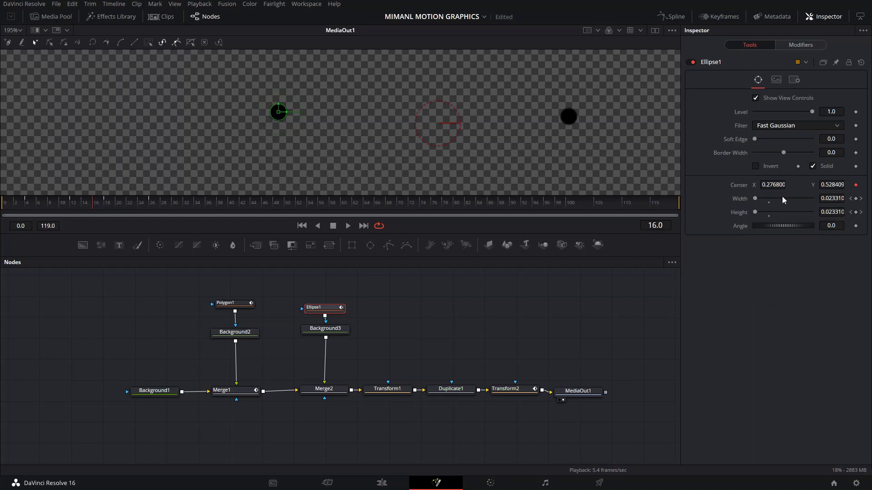
pyautogui.click(799, 46)
pyautogui.rightClick(763, 210)
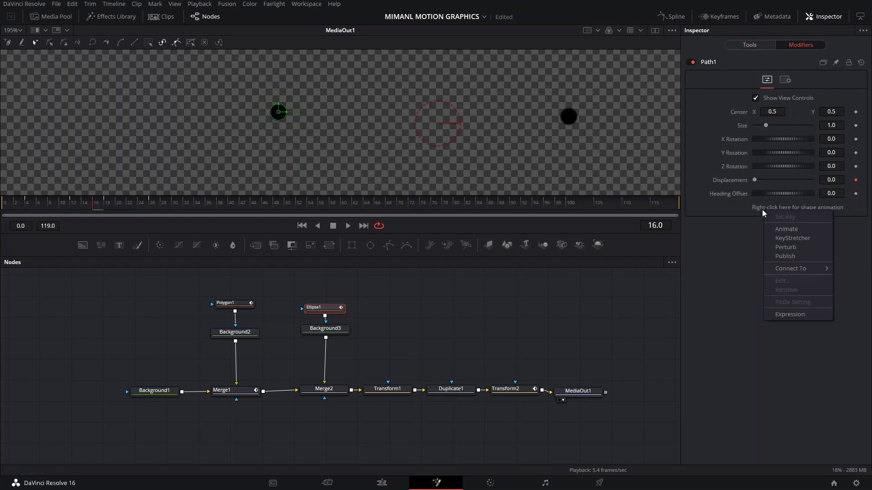
pyautogui.click(856, 183)
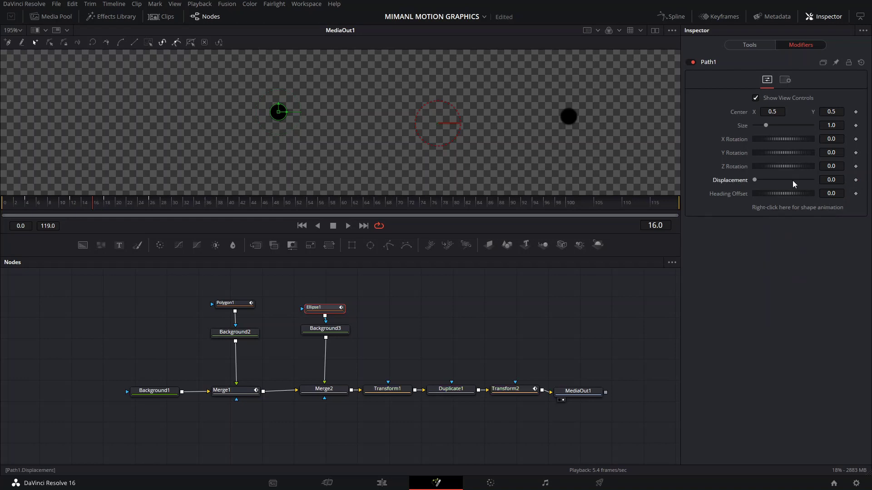
# Connect Path1's shape animation to Polygon1 as the circle's motion path
pyautogui.rightClick(771, 210)
pyautogui.moveTo(799, 268)
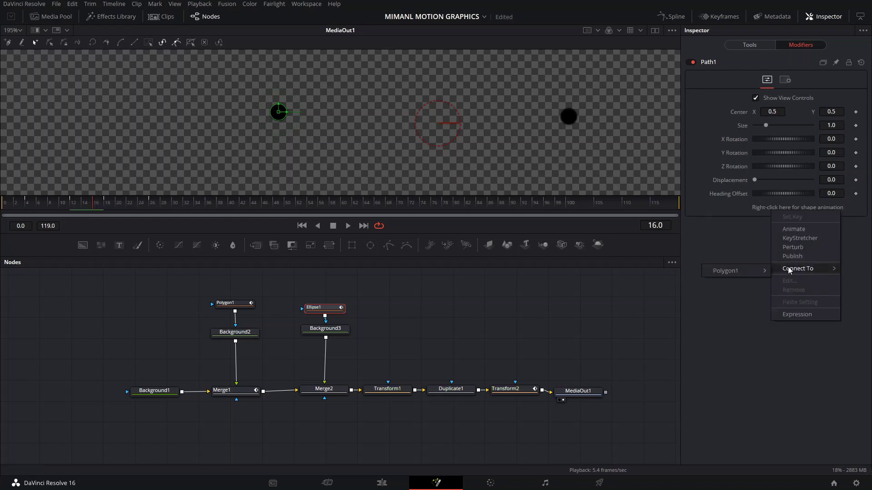
pyautogui.moveTo(749, 273)
pyautogui.click(790, 272)
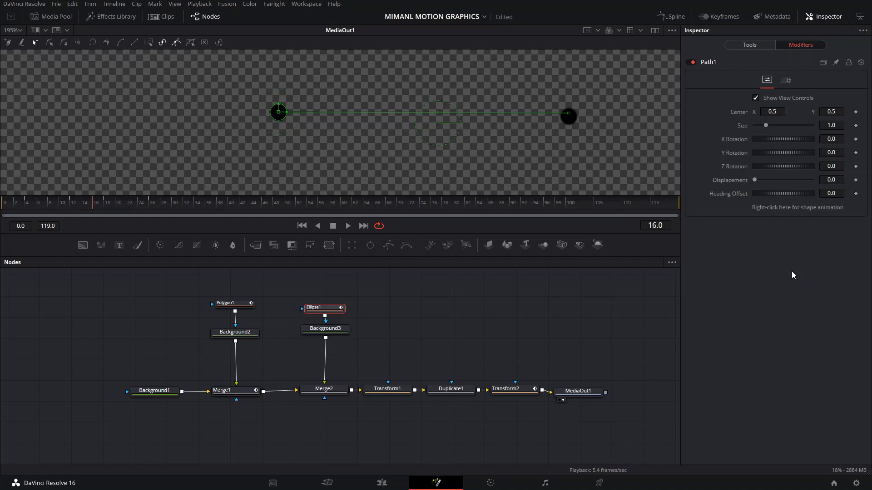
# Connect Path1's Displacement to the Polygon1: Length value
pyautogui.moveTo(754, 180)
pyautogui.mouseDown()
pyautogui.moveTo(803, 185)
pyautogui.moveTo(754, 188)
pyautogui.mouseUp()
pyautogui.rightClick(732, 181)
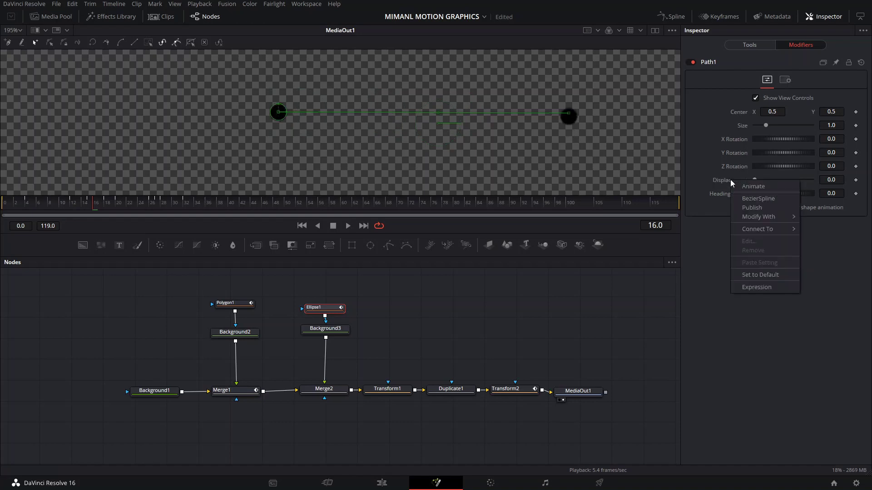
pyautogui.moveTo(763, 232)
pyautogui.moveTo(829, 254)
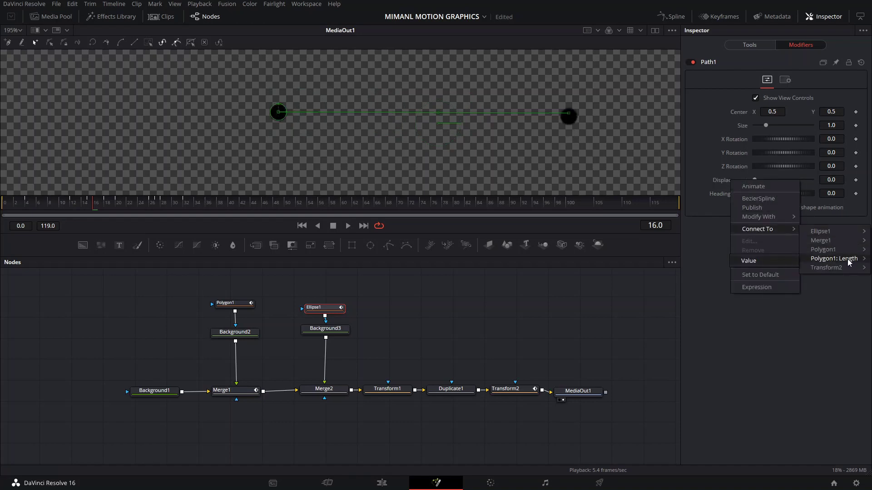
pyautogui.click(764, 262)
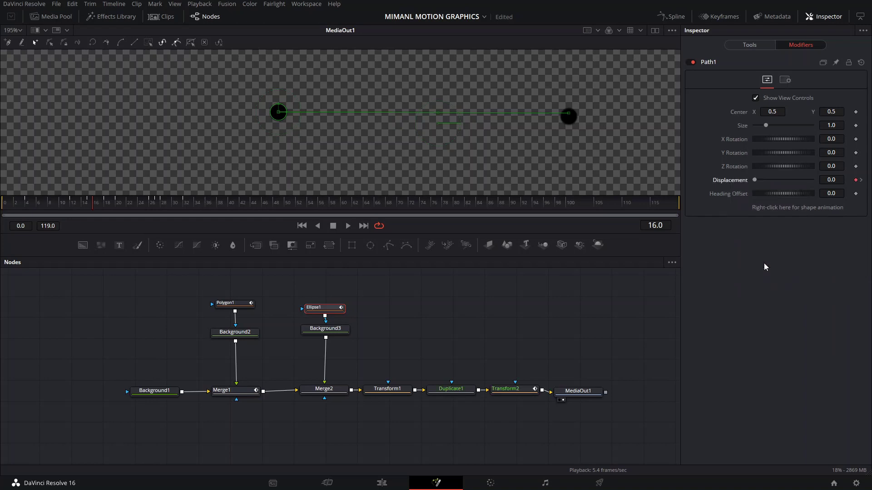
# Play back the circle travelling along the line as the square is drawn, stopping at frame 30
pyautogui.press('space')
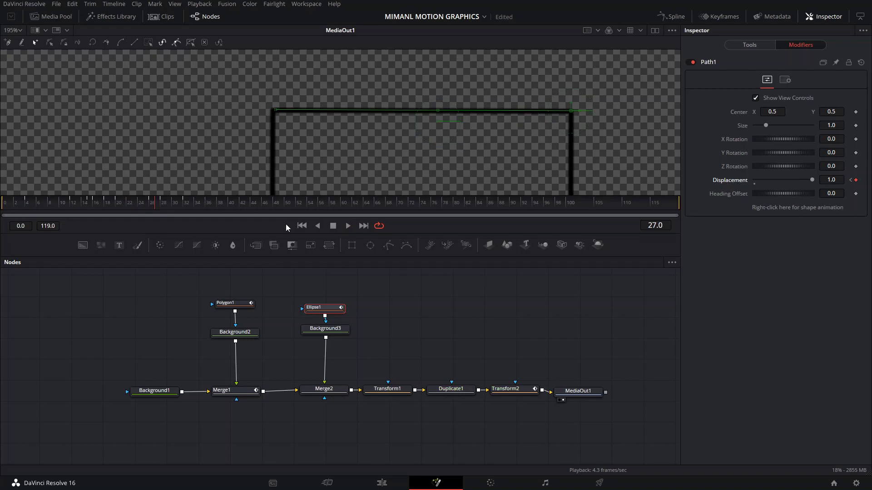
pyautogui.press('space')
pyautogui.scroll(-4, 444, 161)
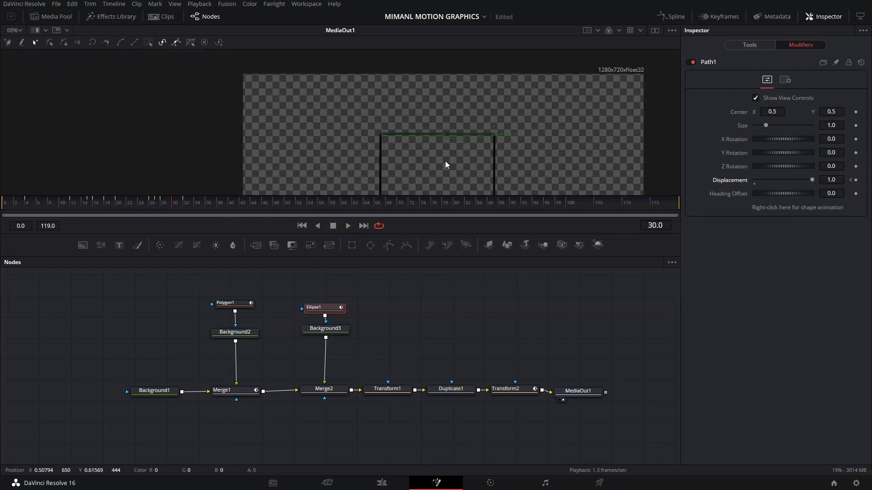